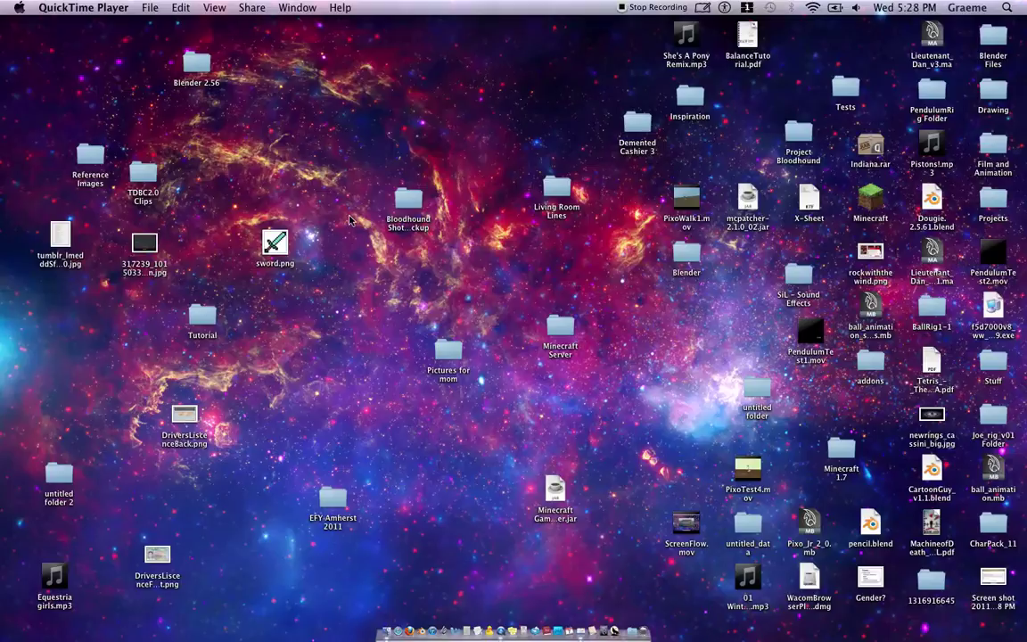
Step: Launch Blender and put the default cube in Edit Mode with no vertices selected
{"action": "left_click", "coordinate": [424, 615]}
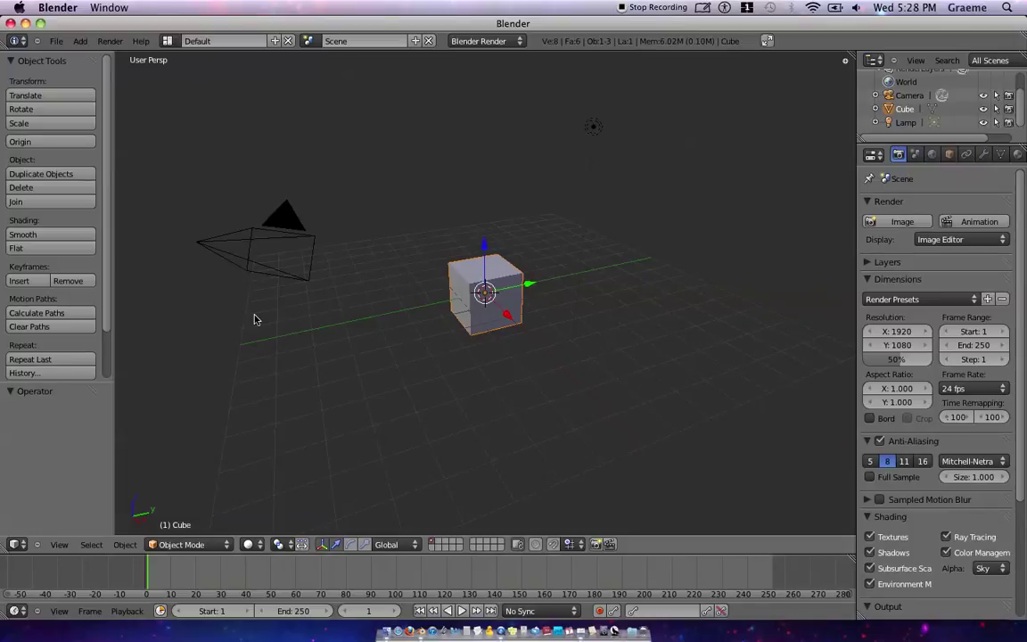
{"action": "key", "text": "Tab"}
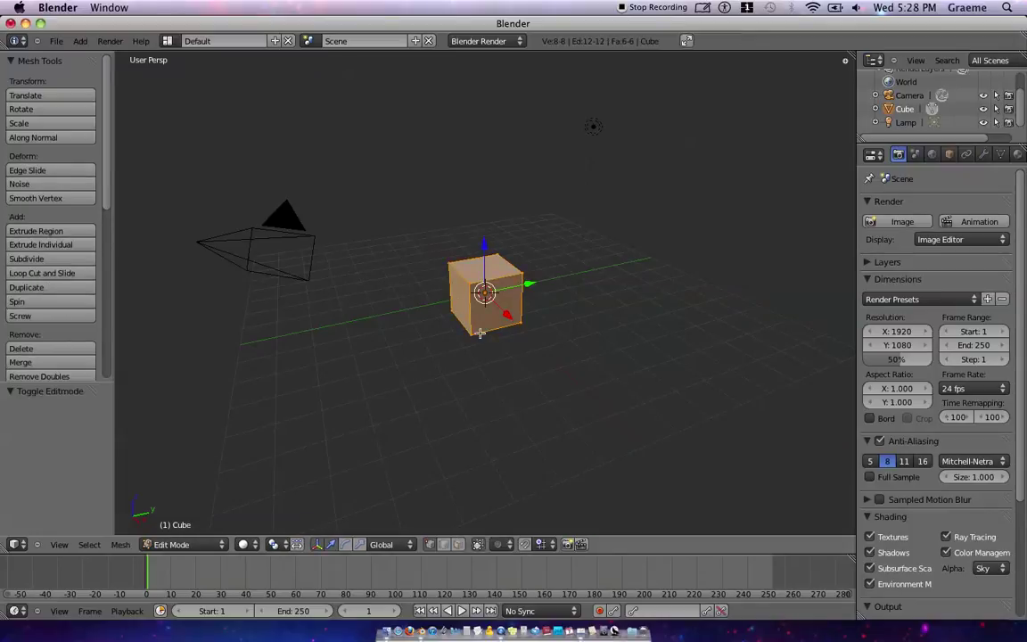
{"action": "key", "text": "a"}
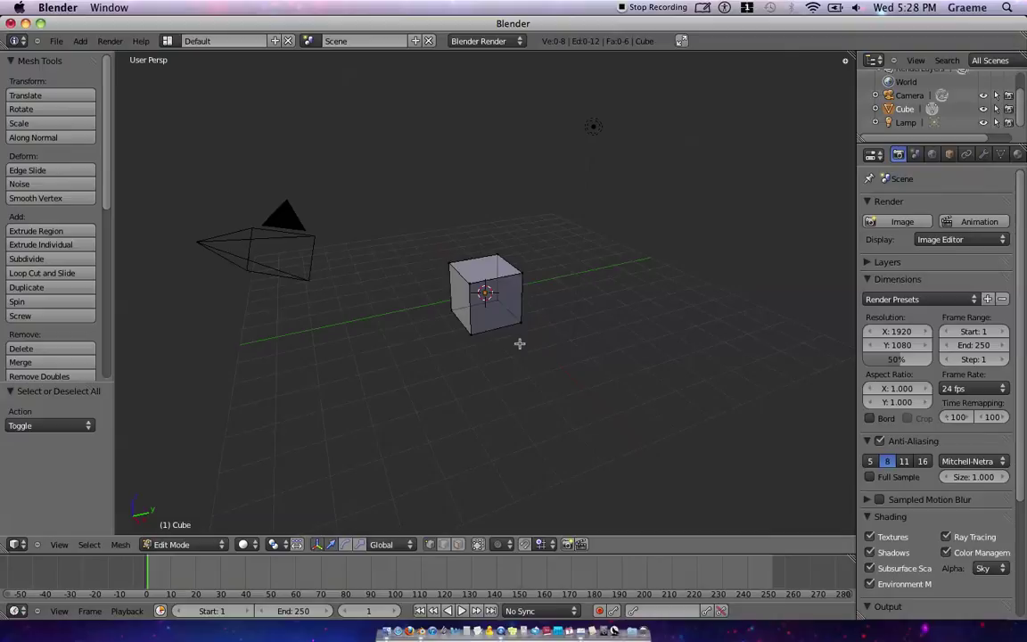
Step: Circle-select the cube's four lower vertices and delete them, leaving one square face
{"action": "key", "text": "c"}
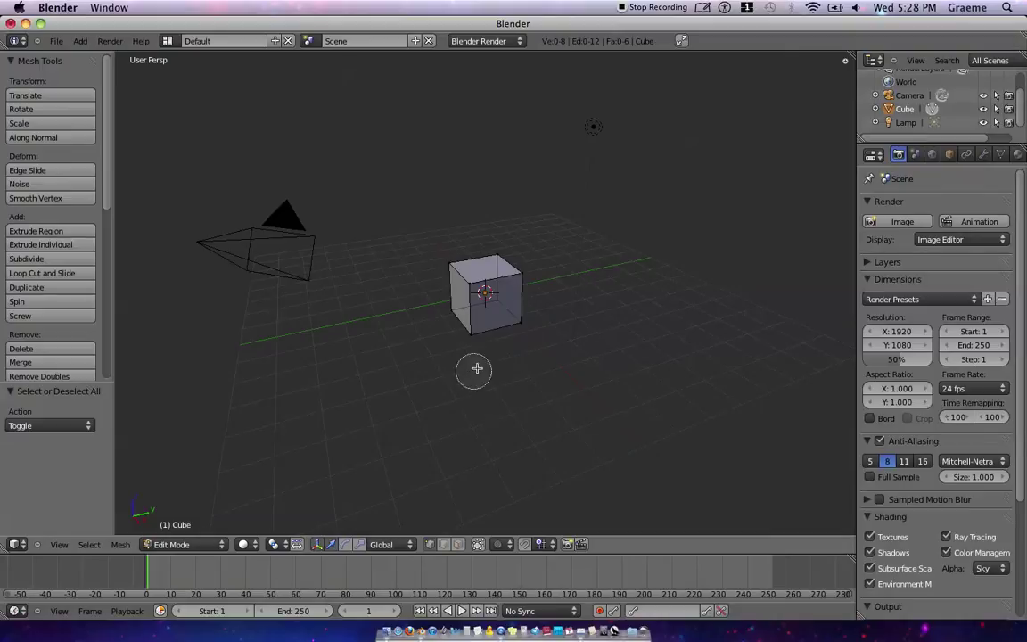
{"action": "left_click", "coordinate": [517, 319]}
{"action": "mouse_move", "coordinate": [517, 319]}
{"action": "left_mouse_down"}
{"action": "mouse_move", "coordinate": [458, 303]}
{"action": "mouse_move", "coordinate": [451, 314]}
{"action": "left_mouse_up"}
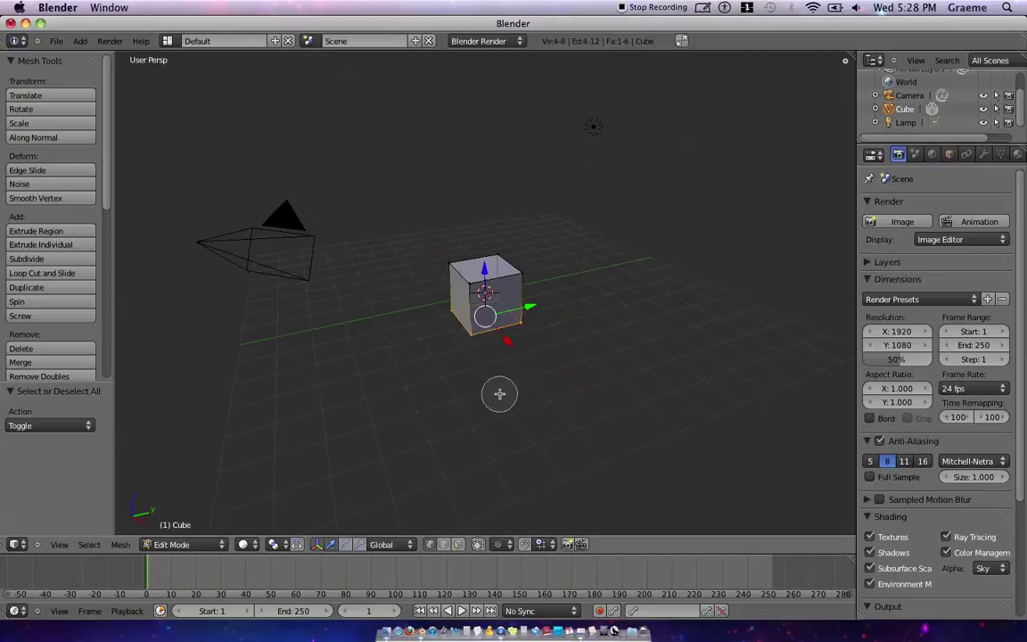
{"action": "key", "text": "Escape"}
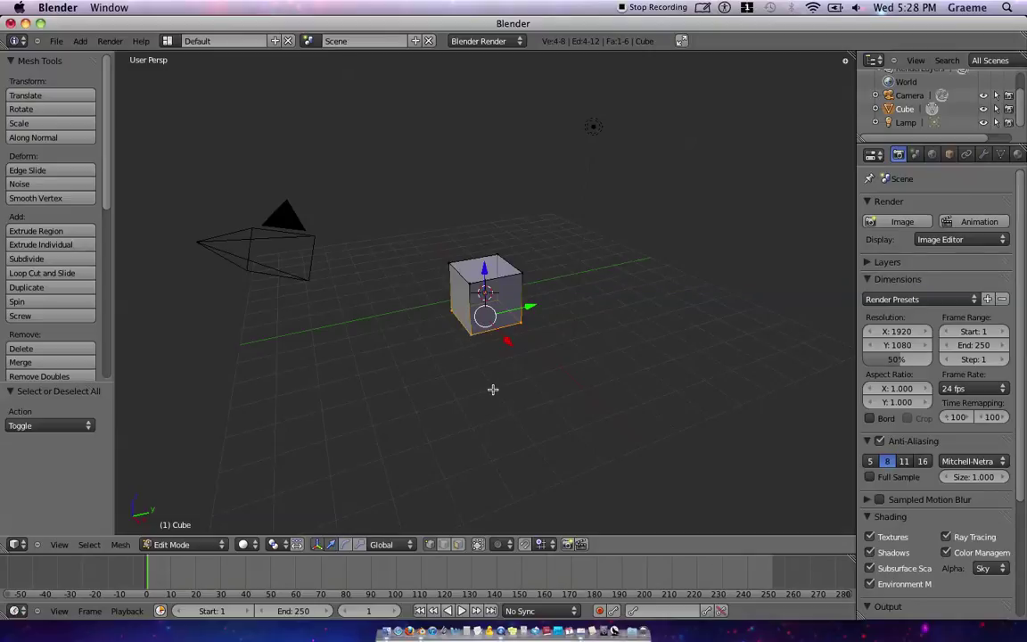
{"action": "key", "text": "x"}
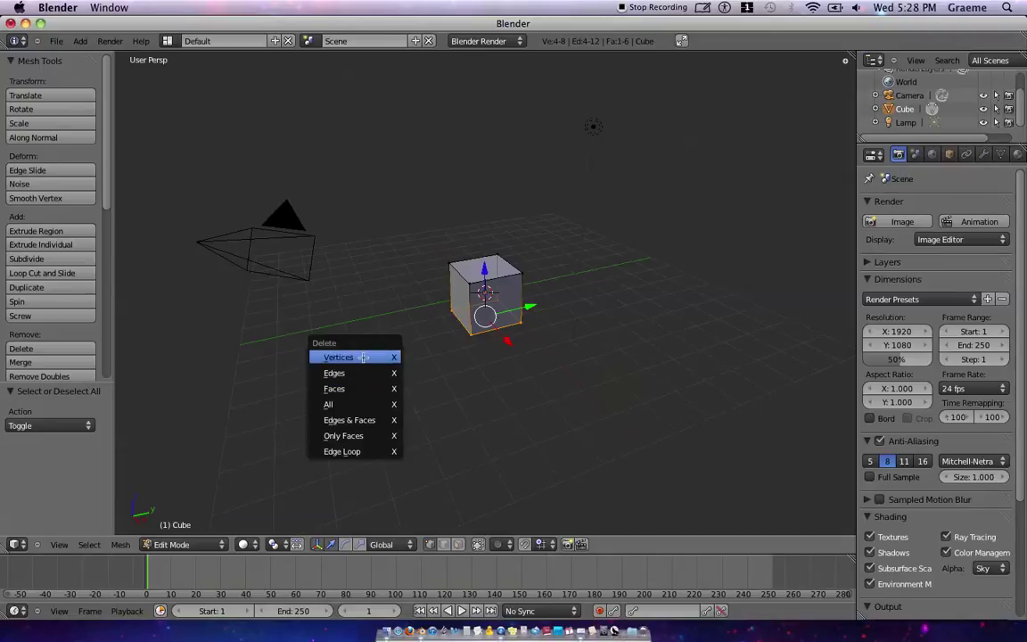
{"action": "left_click", "coordinate": [361, 358]}
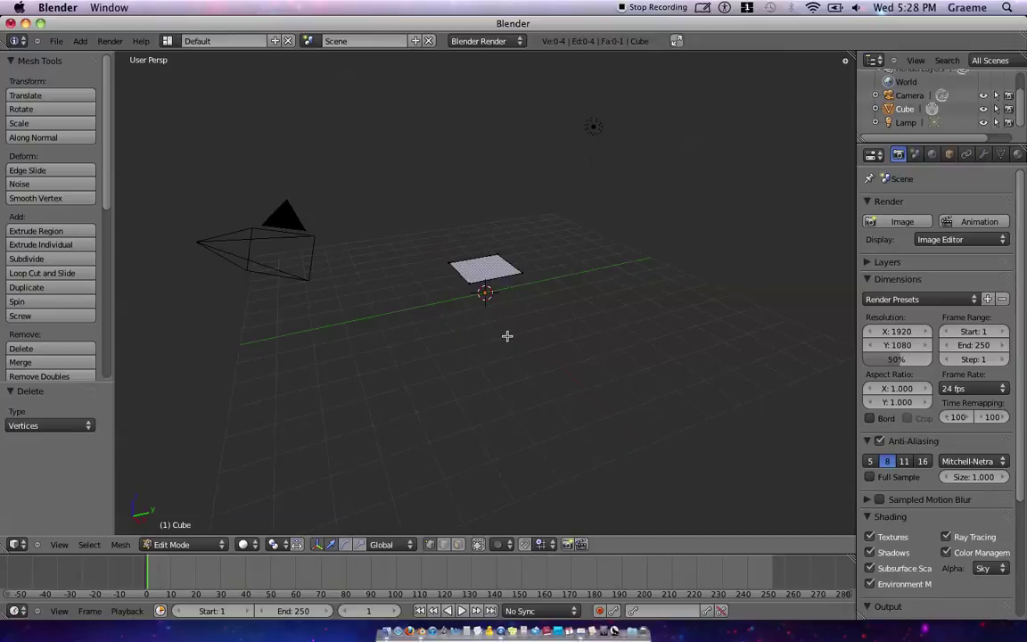
Step: Switch to top orthographic view and subdivide the whole face into four squares
{"action": "key", "text": "KP_5"}
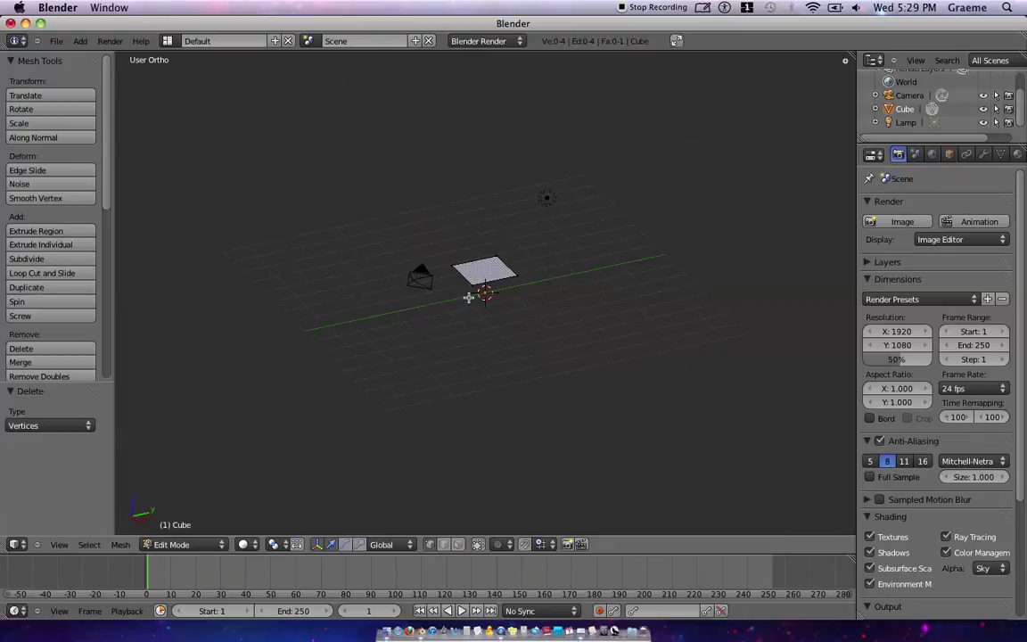
{"action": "key", "text": "KP_7"}
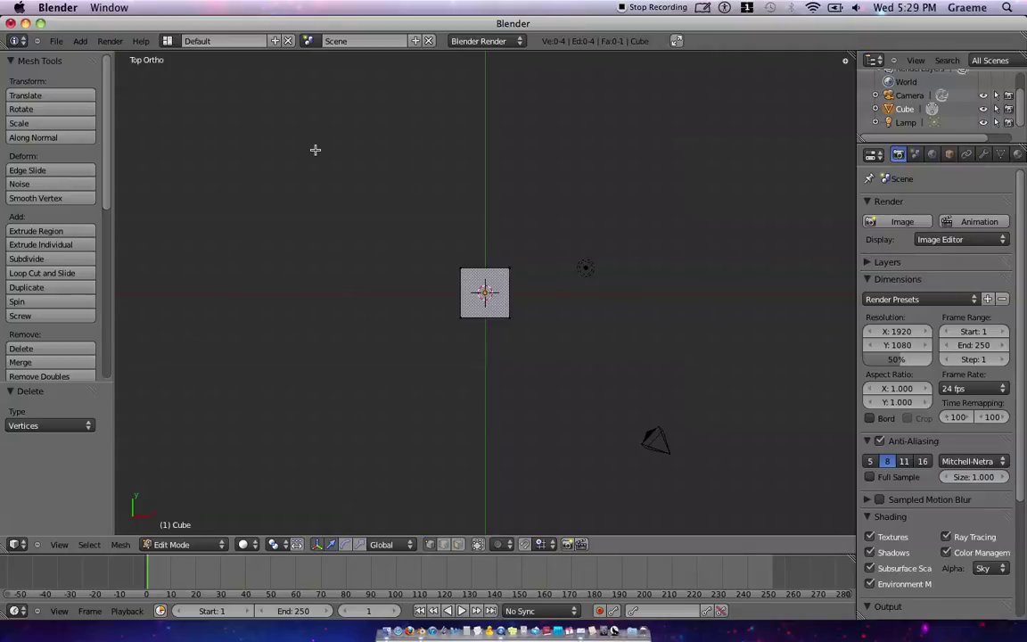
{"action": "left_click", "coordinate": [56, 260]}
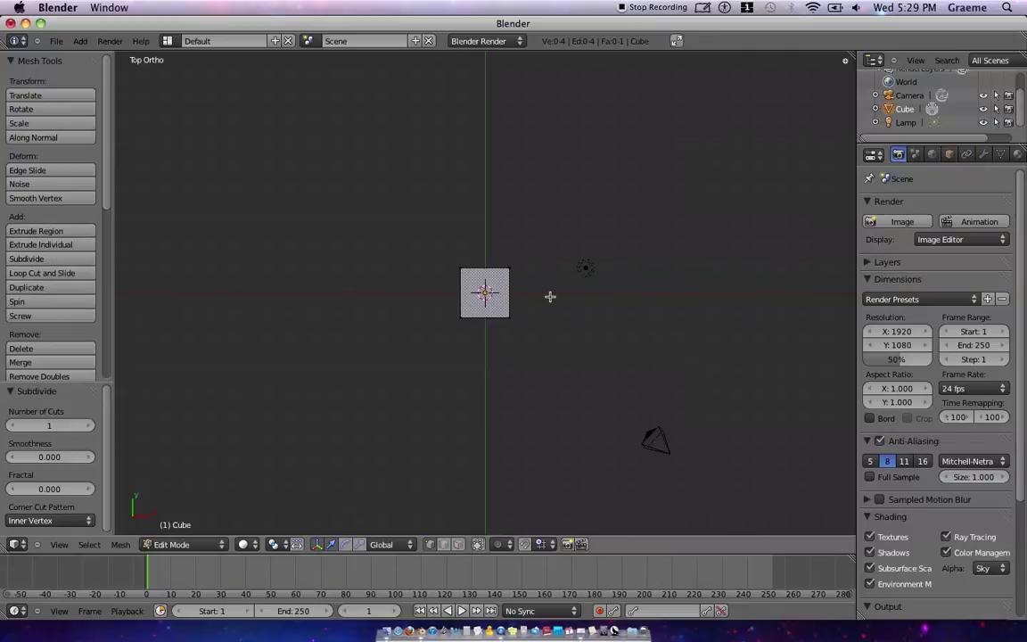
{"action": "key", "text": "a"}
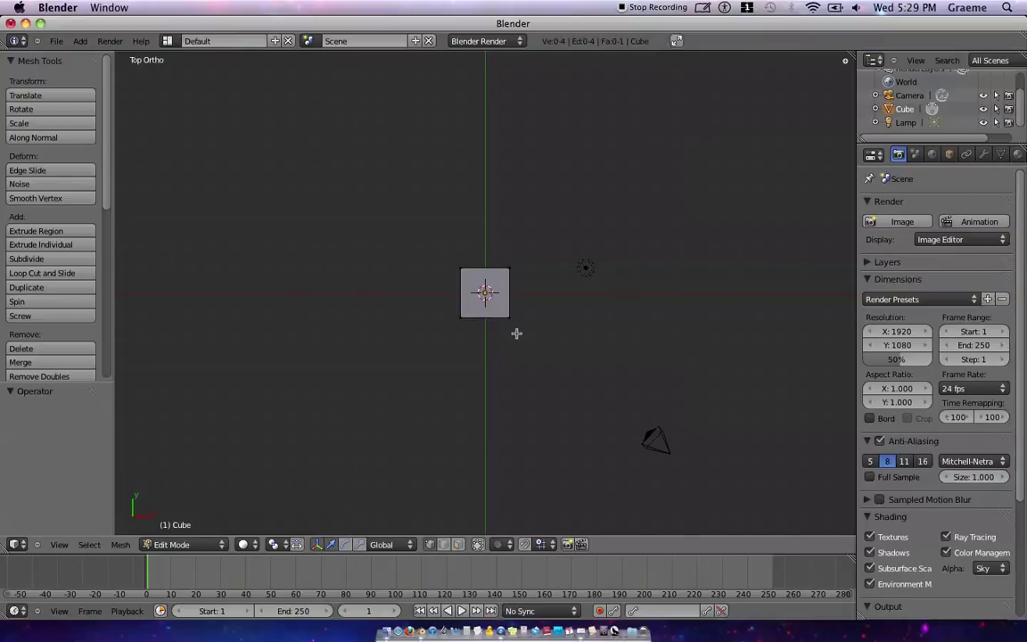
{"action": "key", "text": "a"}
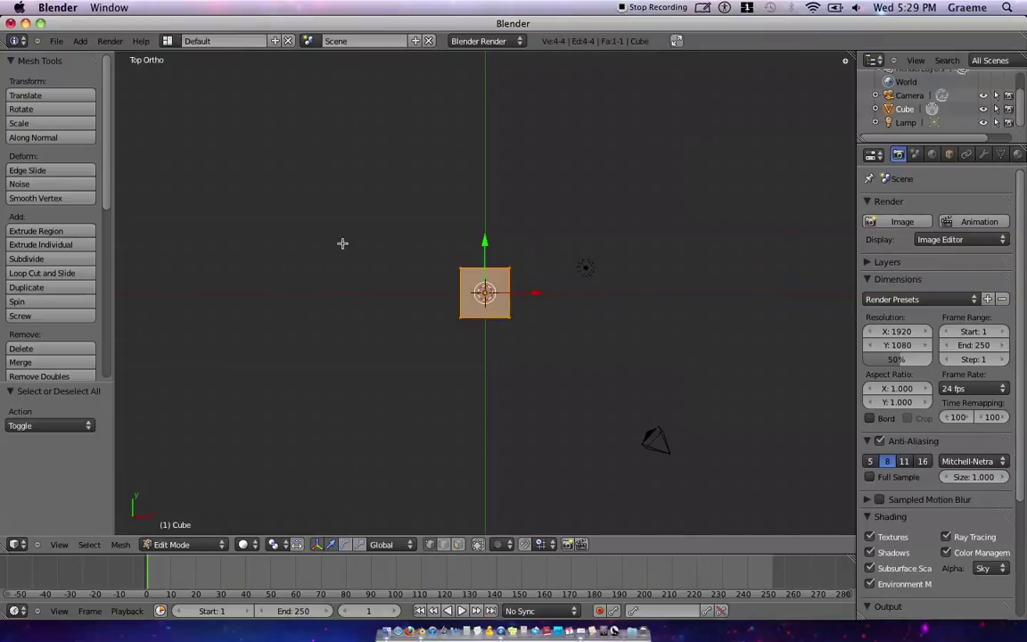
{"action": "left_click", "coordinate": [57, 258]}
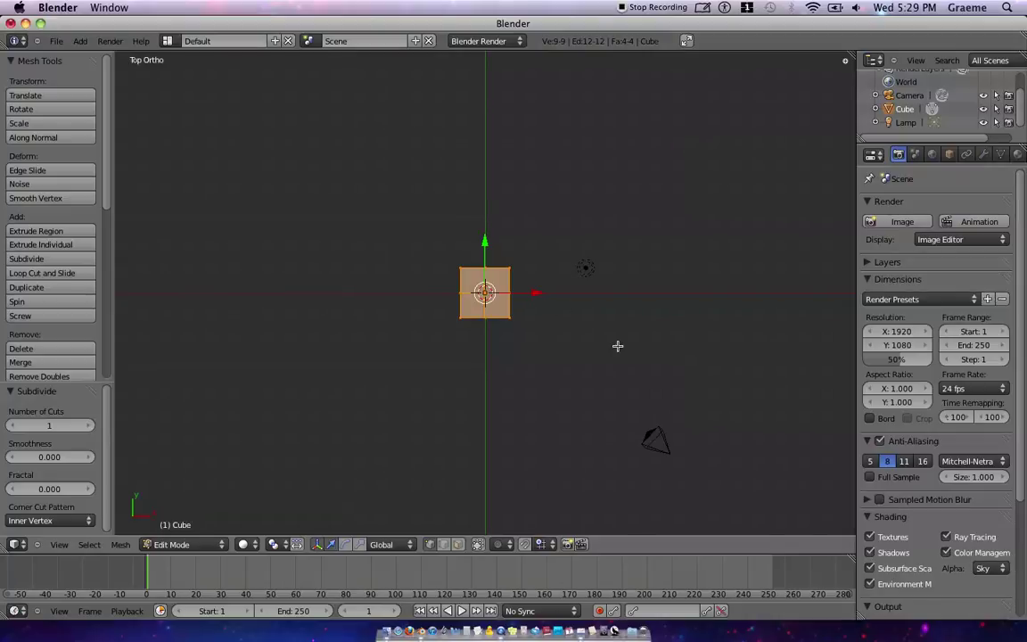
Step: Enable Background Images in the view sidebar and add an empty image slot
{"action": "key", "text": "n"}
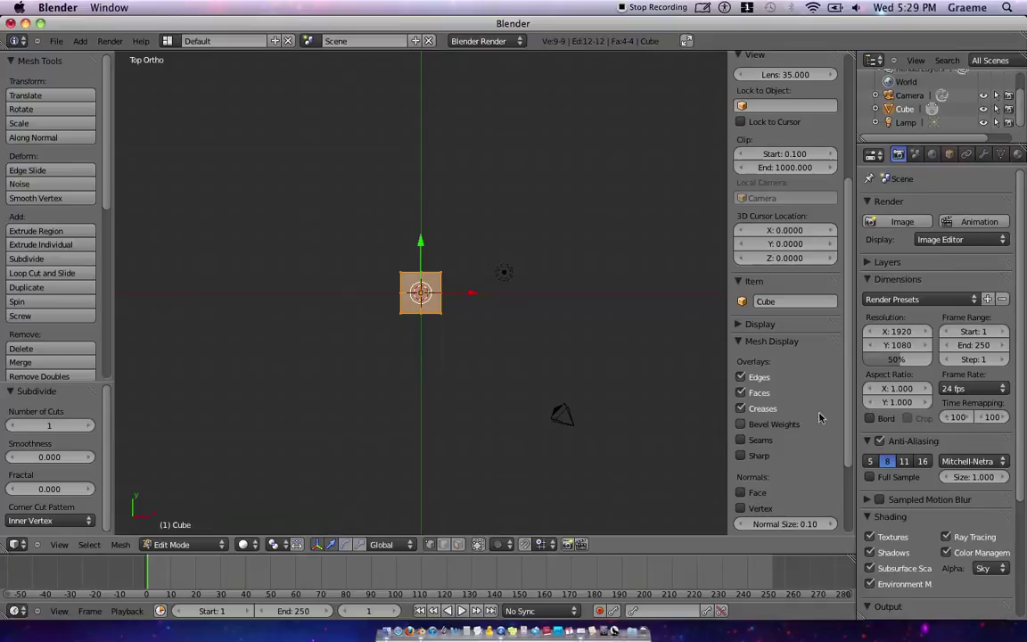
{"action": "scroll", "coordinate": [849, 372], "scroll_direction": "down", "scroll_amount": 1}
{"action": "scroll", "coordinate": [799, 422], "scroll_direction": "down", "scroll_amount": 3}
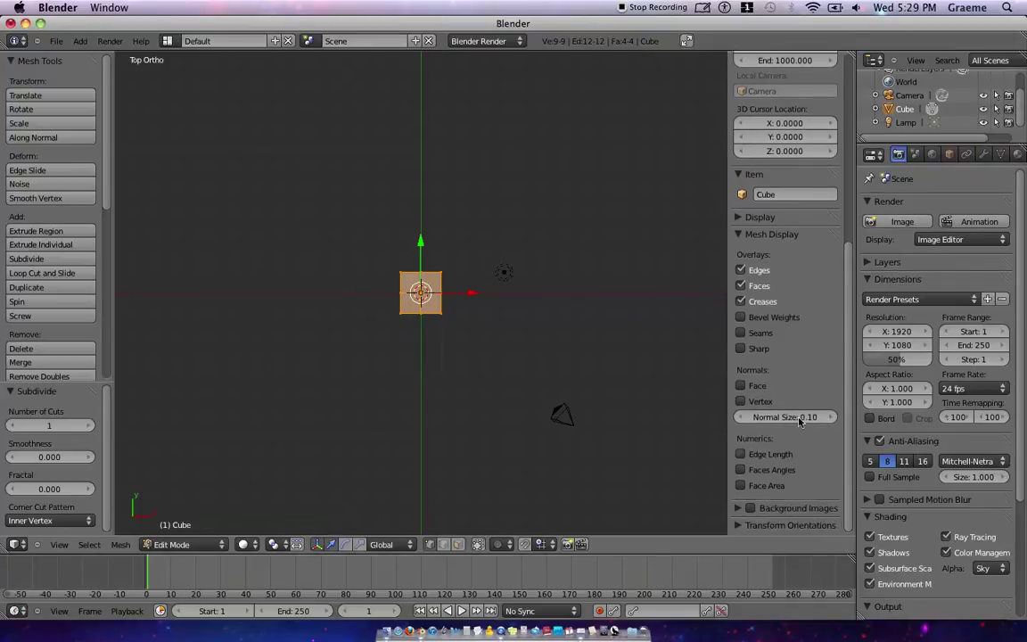
{"action": "left_click", "coordinate": [749, 509]}
{"action": "left_click", "coordinate": [739, 509]}
{"action": "scroll", "coordinate": [846, 432], "scroll_direction": "down", "scroll_amount": 2}
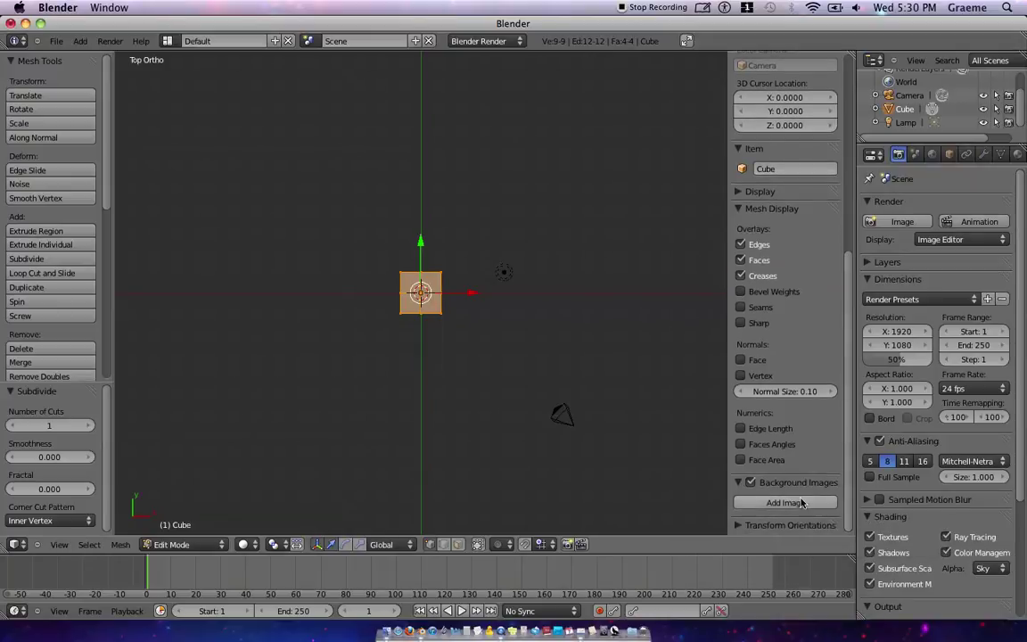
{"action": "scroll", "coordinate": [827, 463], "scroll_direction": "down", "scroll_amount": 2}
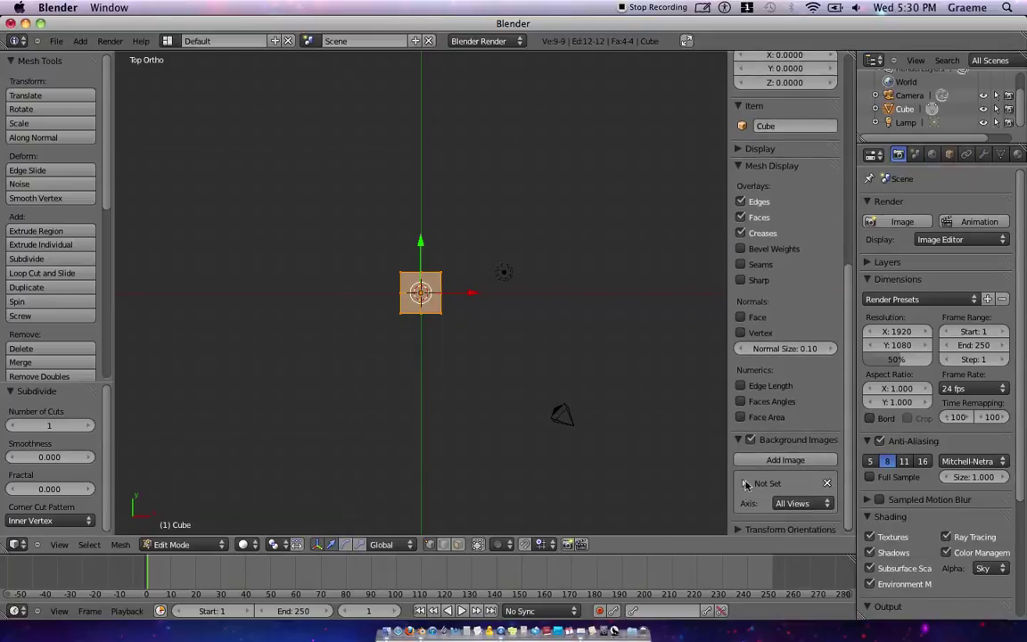
{"action": "left_click", "coordinate": [746, 484]}
Step: Load sword.png from the Desktop into the background image slot
{"action": "scroll", "coordinate": [763, 385], "scroll_direction": "down", "scroll_amount": 1}
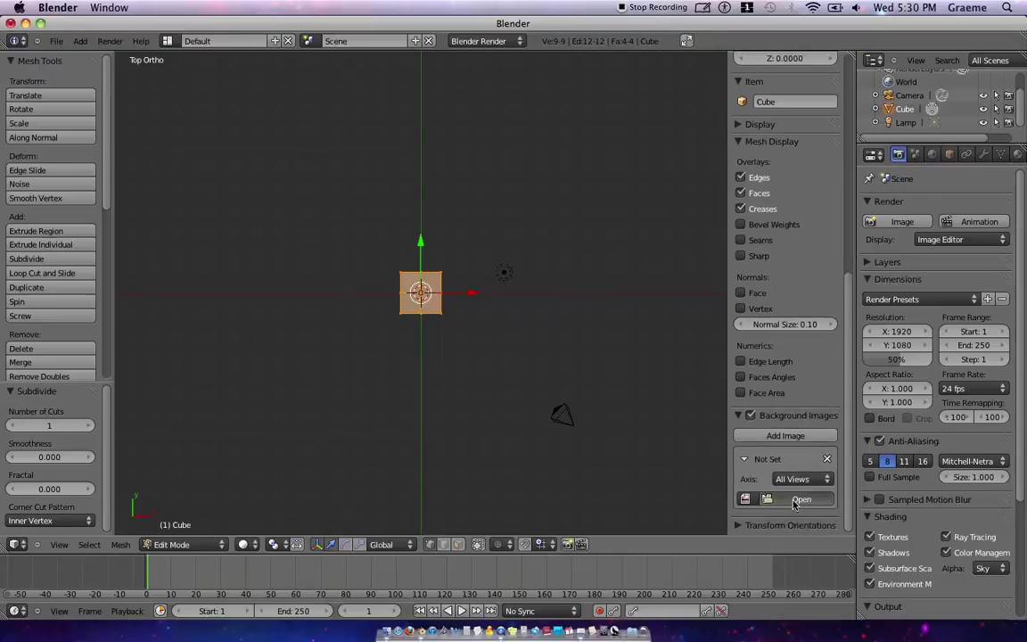
{"action": "left_click", "coordinate": [800, 501]}
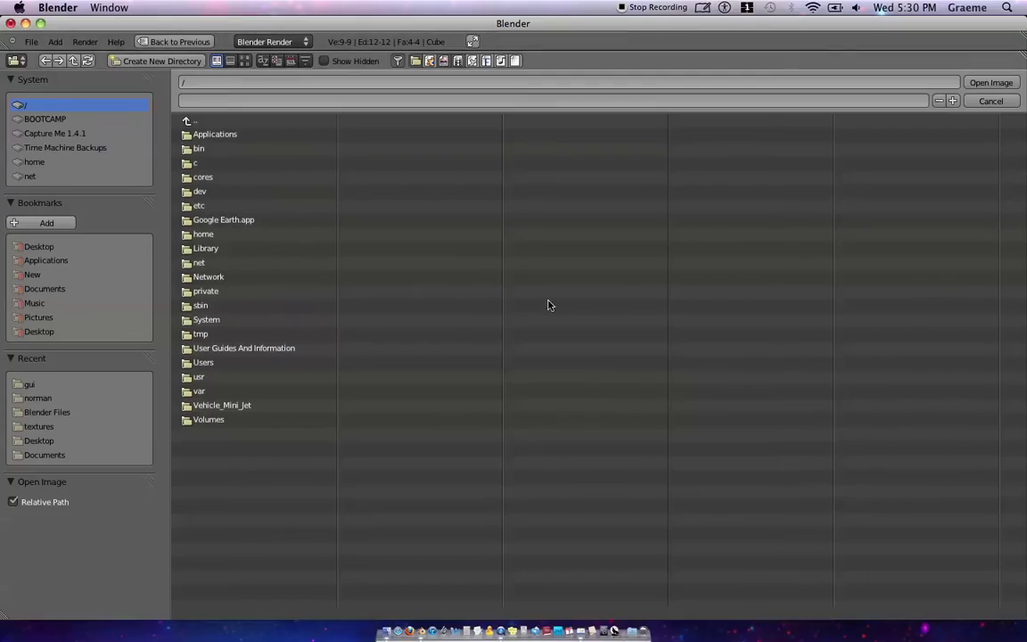
{"action": "left_click", "coordinate": [50, 249]}
{"action": "left_click", "coordinate": [624, 262]}
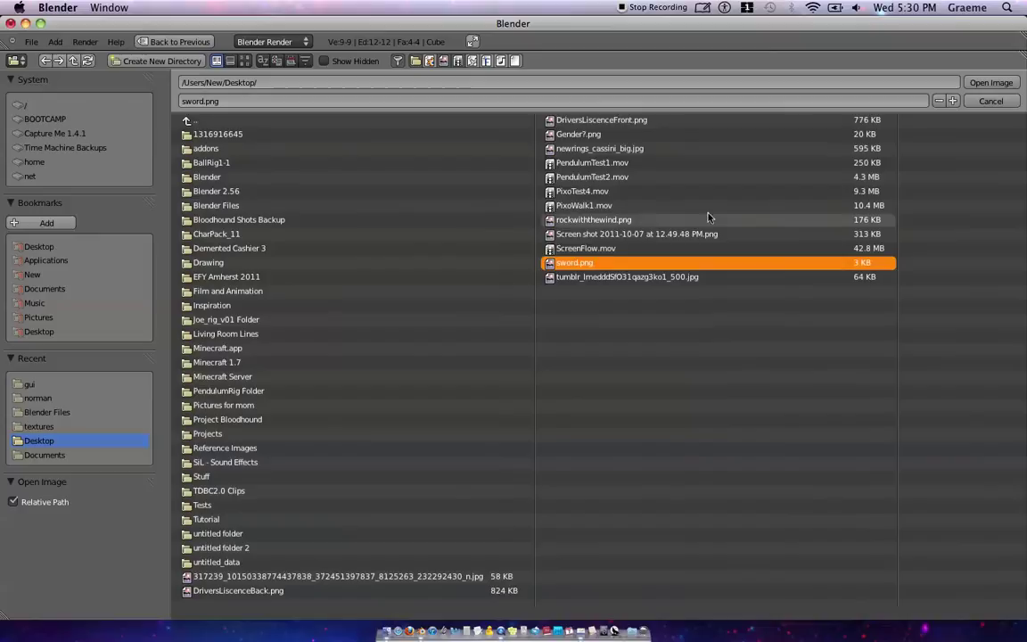
{"action": "left_click", "coordinate": [989, 82]}
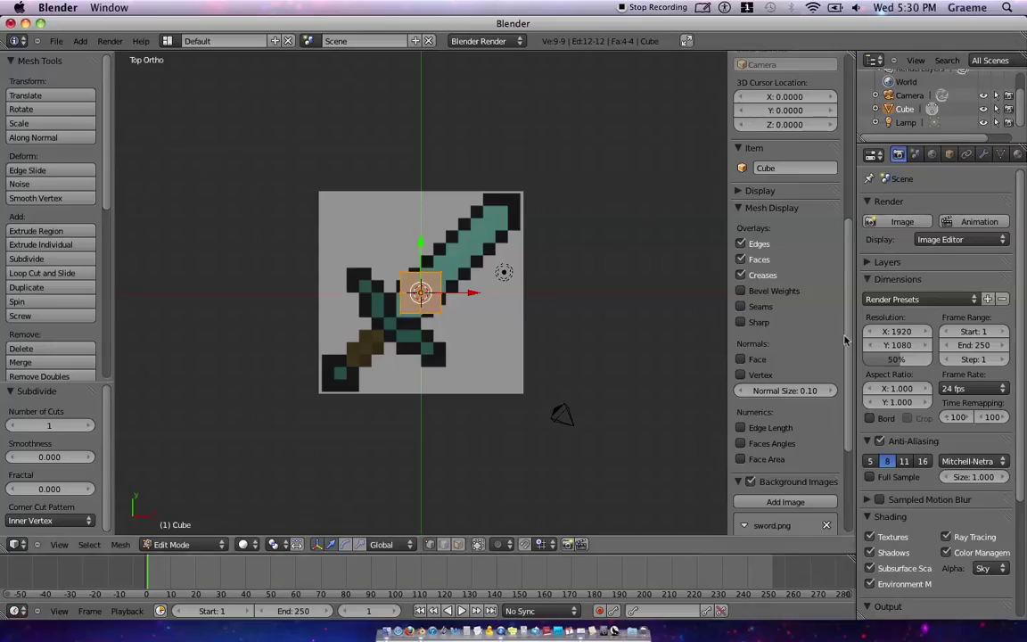
Step: Place the 3D cursor on the blade, set the background image size to 8.4, then deselect
{"action": "scroll", "coordinate": [847, 332], "scroll_direction": "down", "scroll_amount": 5}
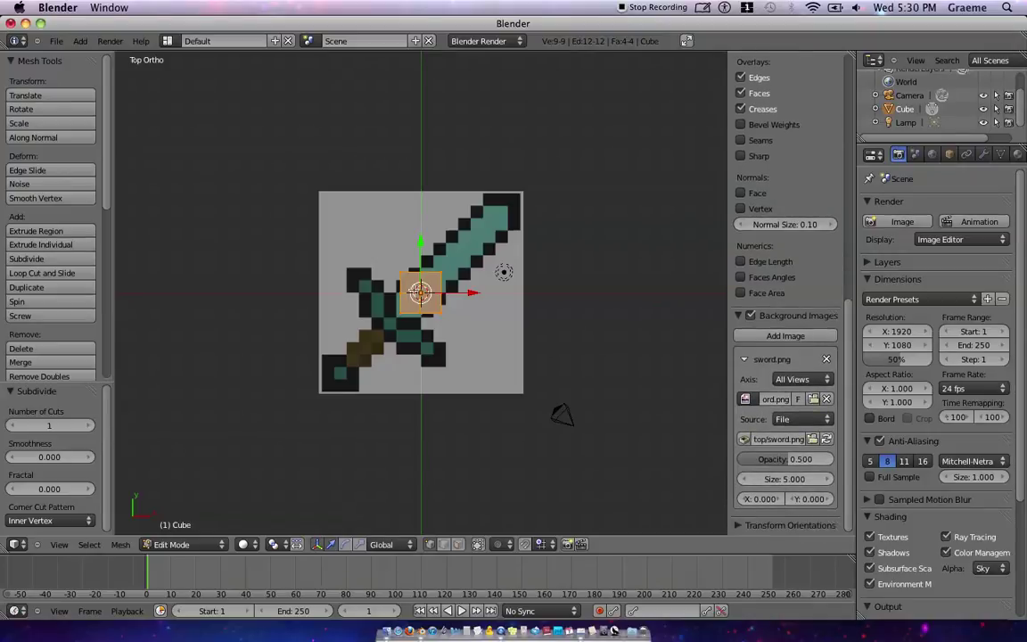
{"action": "left_click", "coordinate": [463, 254]}
{"action": "scroll", "coordinate": [509, 258], "scroll_direction": "up", "scroll_amount": 5}
{"action": "scroll", "coordinate": [509, 259], "scroll_direction": "up", "scroll_amount": 1}
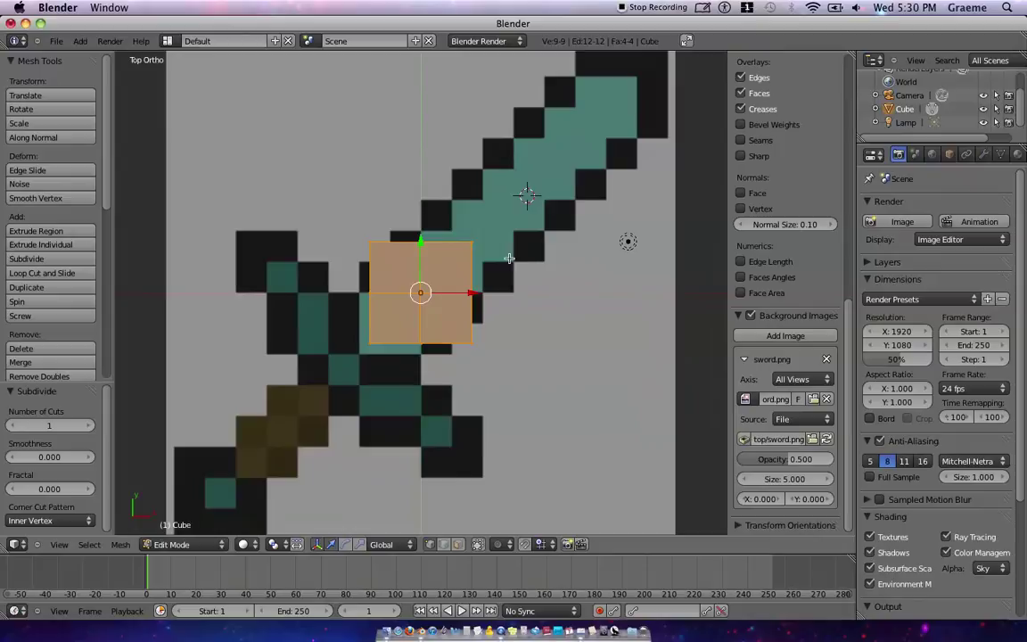
{"action": "left_click", "coordinate": [786, 479]}
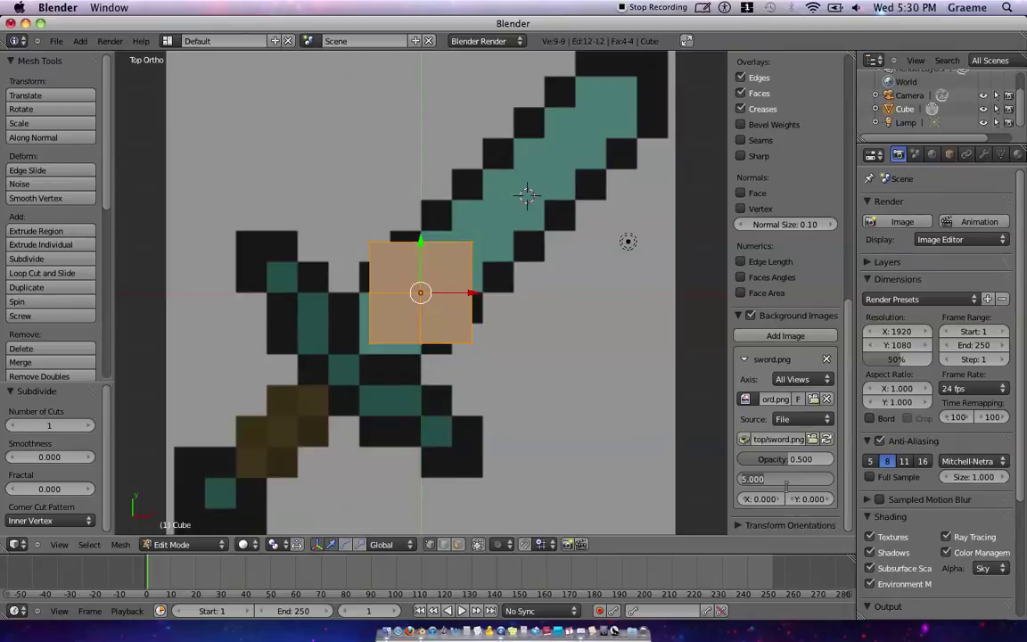
{"action": "type", "text": "8.4"}
{"action": "key", "text": "Return"}
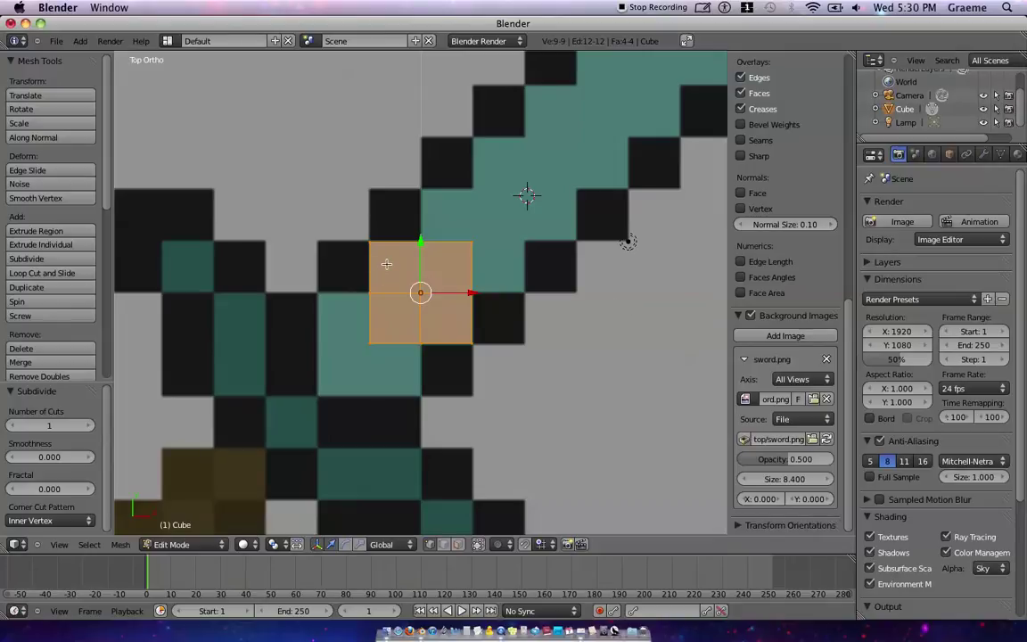
{"action": "key", "text": "a"}
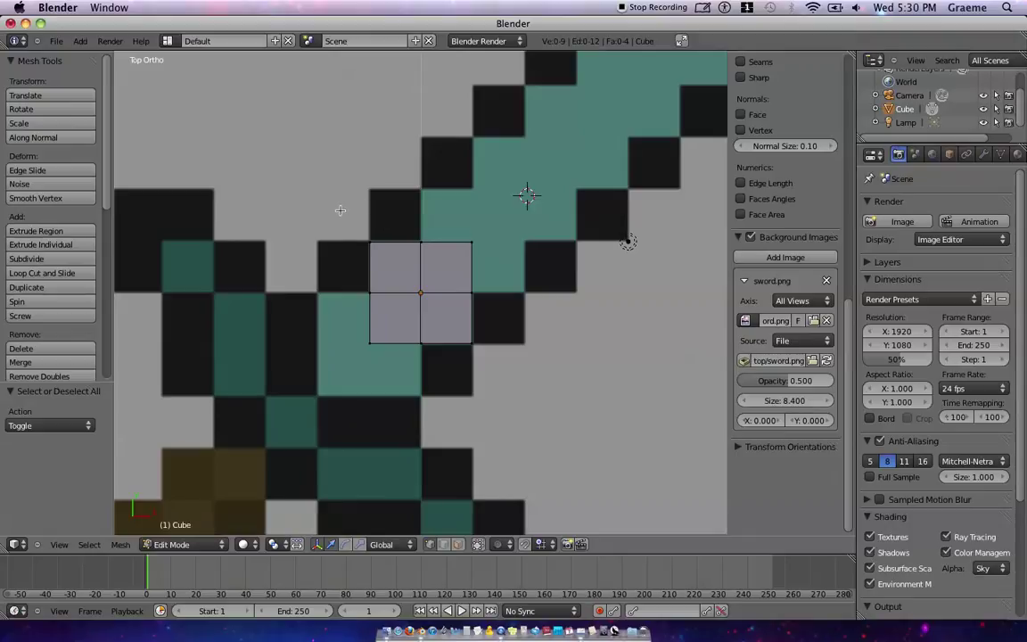
Step: Box-select the top edge and extrude it one unit up, undoing the slanted attempt
{"action": "key", "text": "b"}
{"action": "left_click_drag", "start_coordinate": [339, 211], "coordinate": [505, 260]}
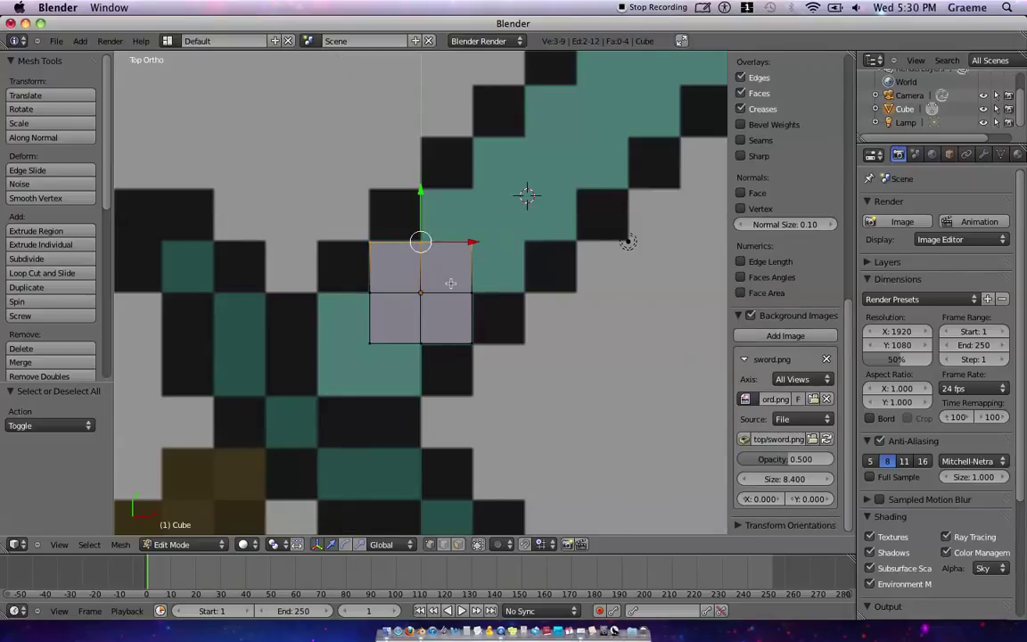
{"action": "key", "text": "e"}
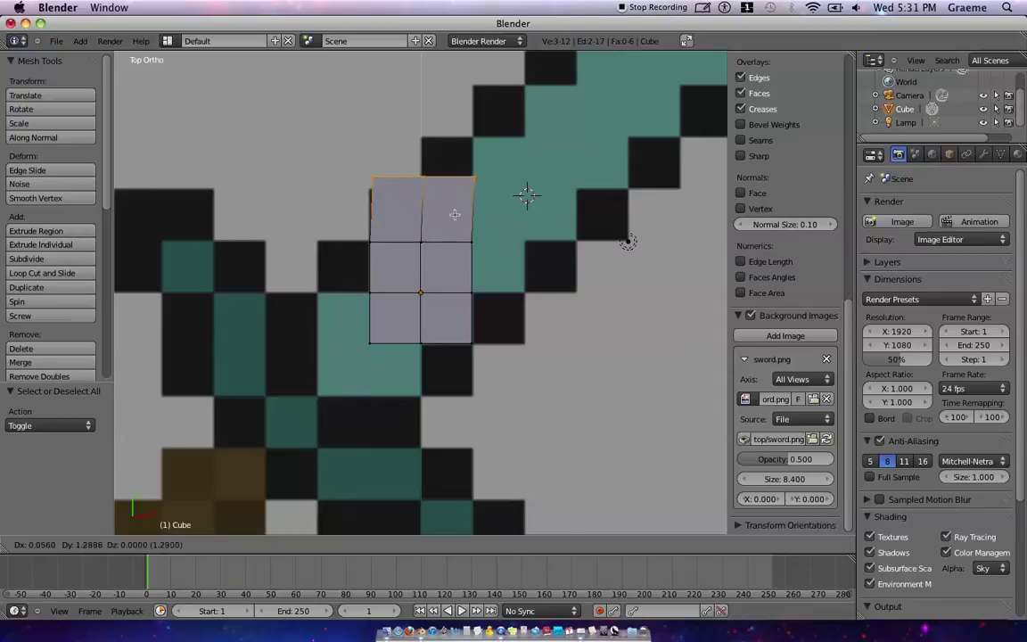
{"action": "key", "text": "ctrl"}
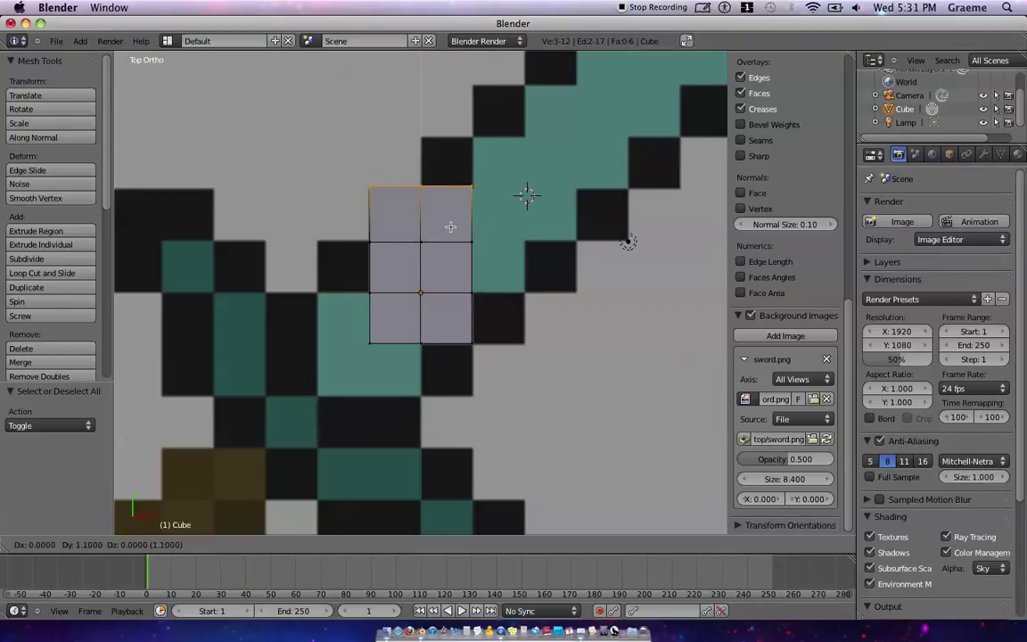
{"action": "left_click", "coordinate": [451, 228]}
{"action": "right_click", "coordinate": [451, 228], "text": "ctrl"}
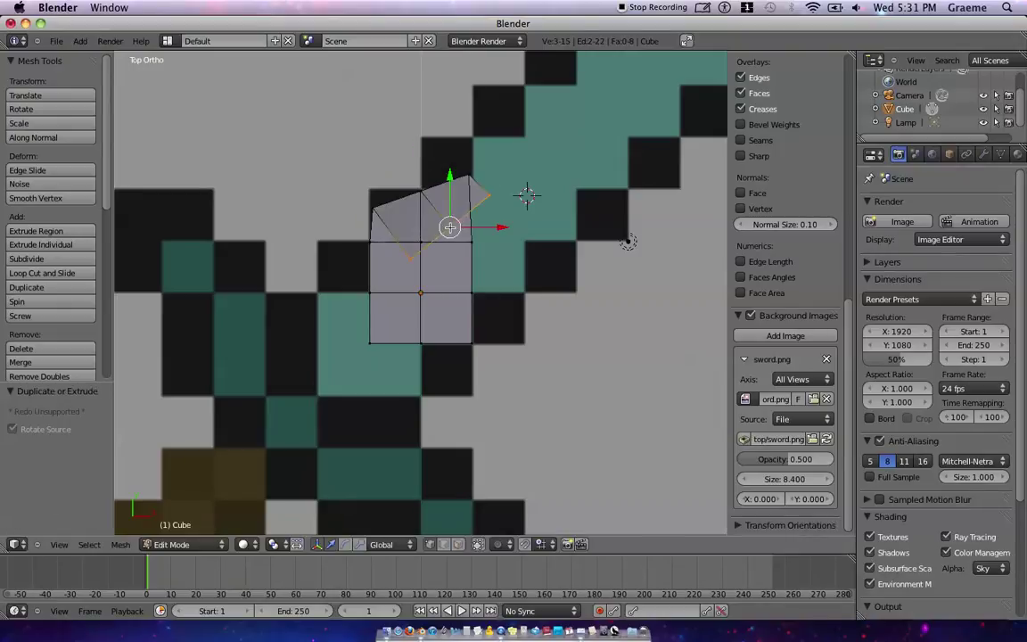
{"action": "key", "text": "ctrl+z"}
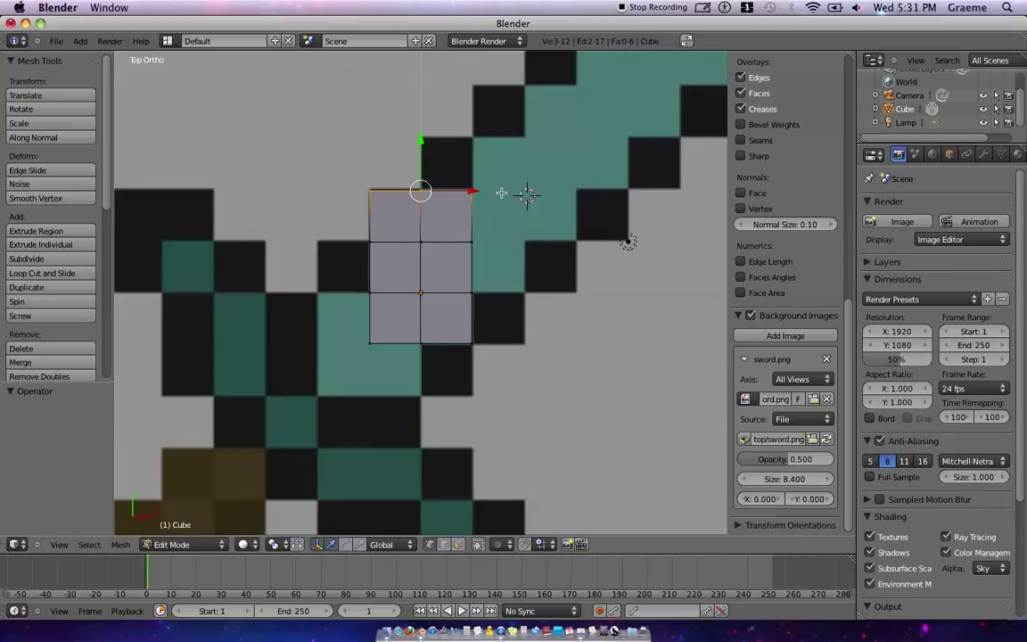
{"action": "scroll", "coordinate": [501, 192], "scroll_direction": "down", "scroll_amount": 3}
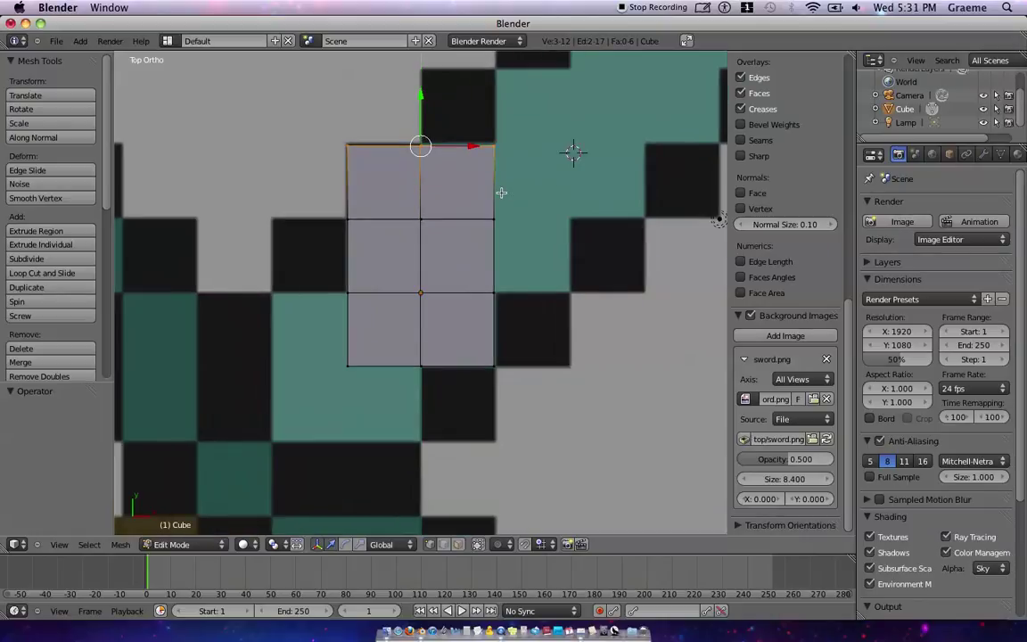
{"action": "scroll", "coordinate": [501, 193], "scroll_direction": "up", "scroll_amount": 2}
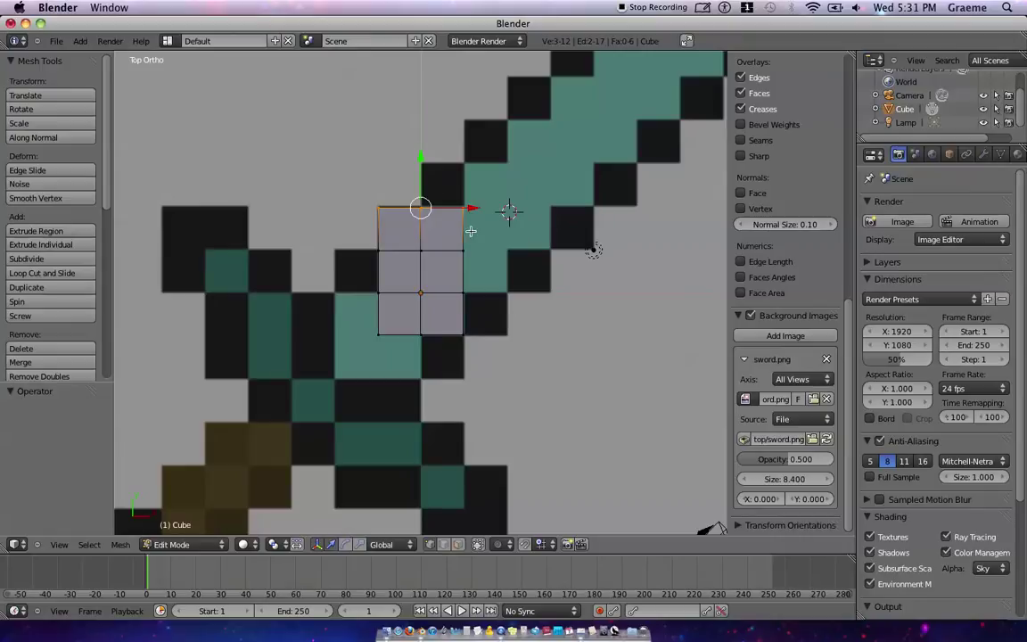
Step: Start the blade staircase: extrude the right edge one square right, then the top edge up
{"action": "scroll", "coordinate": [471, 231], "scroll_direction": "down", "scroll_amount": 3}
{"action": "scroll", "coordinate": [470, 231], "scroll_direction": "up", "scroll_amount": 2}
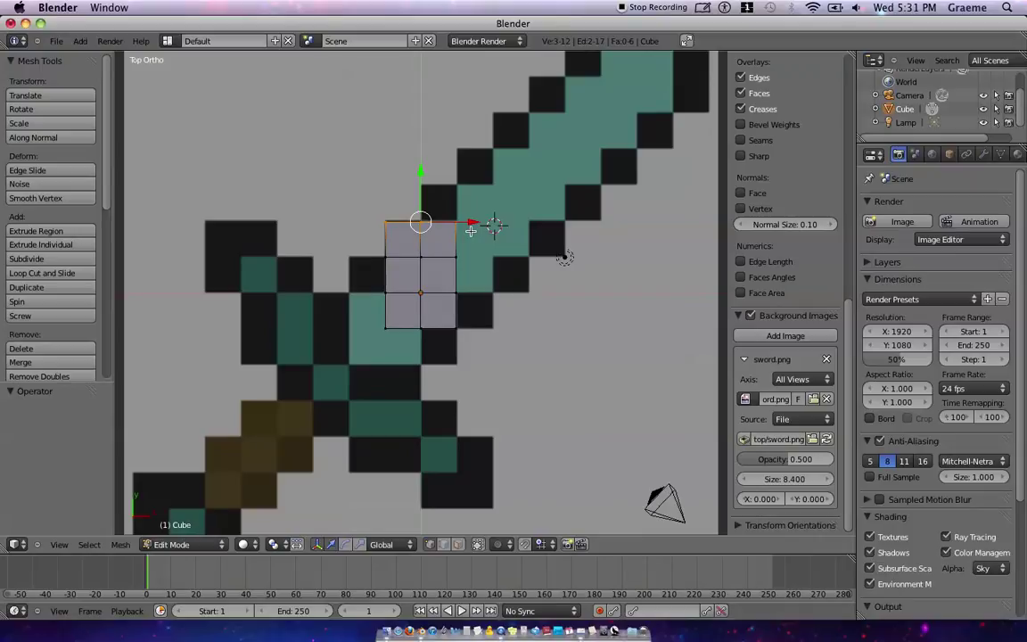
{"action": "key", "text": "a"}
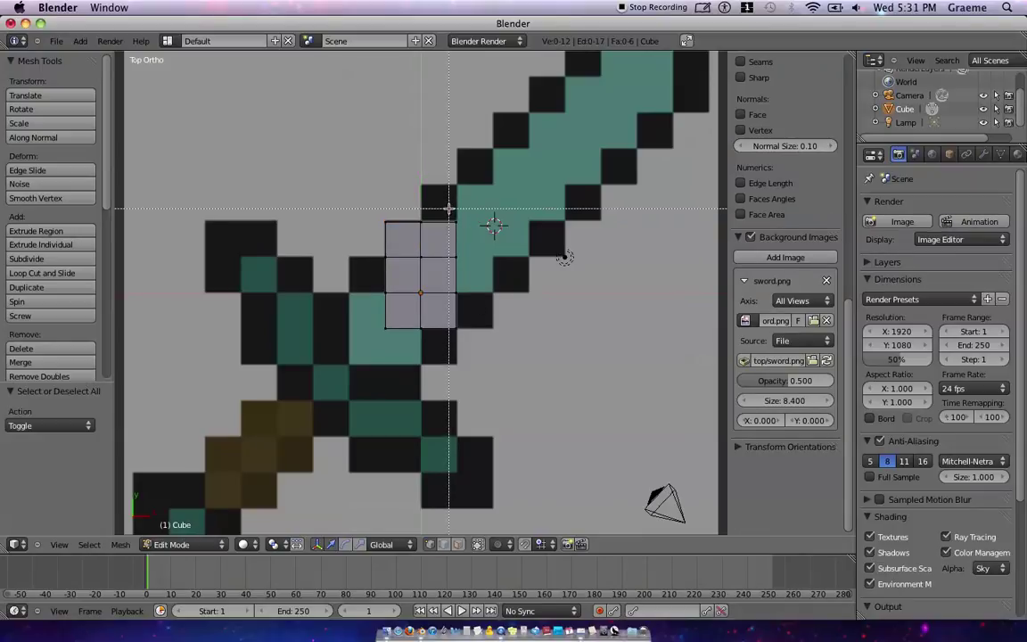
{"action": "right_click", "coordinate": [493, 275]}
{"action": "key", "text": "e"}
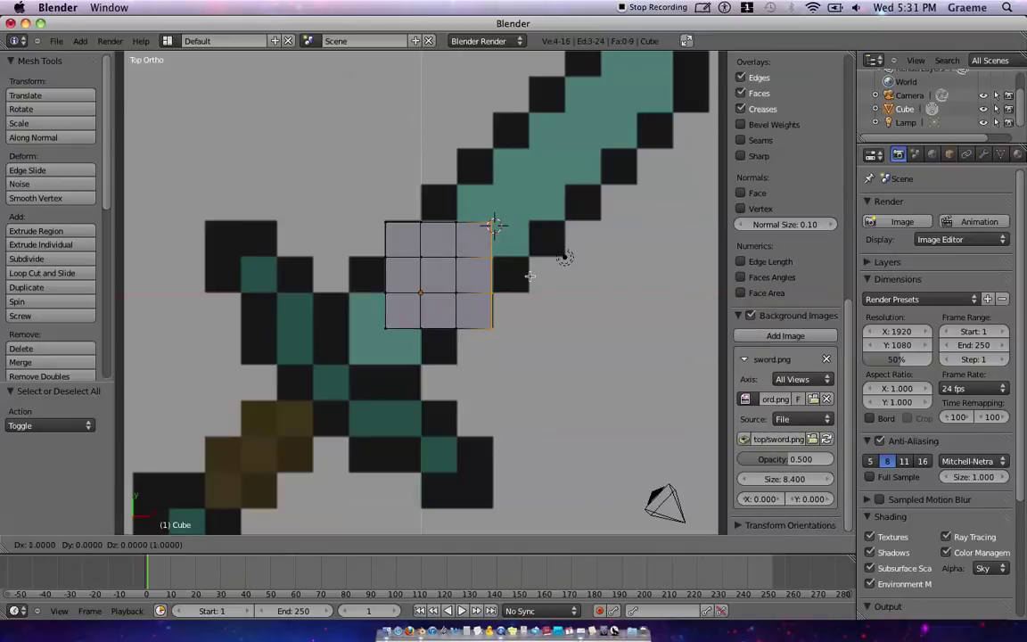
{"action": "left_click", "coordinate": [529, 284]}
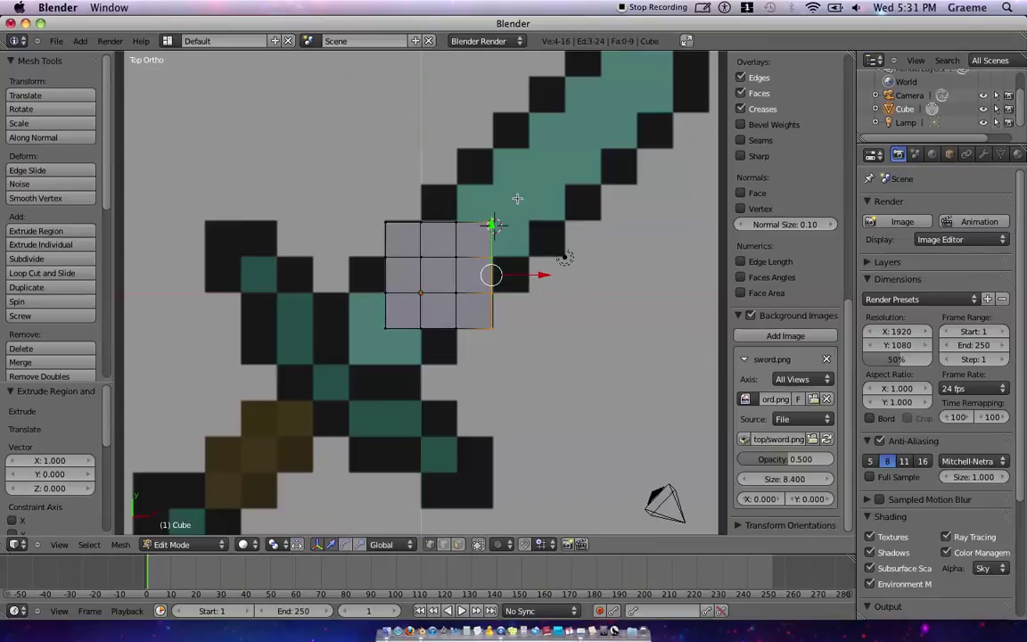
{"action": "middle_click_drag", "start_coordinate": [570, 212], "coordinate": [556, 267], "text": "shift"}
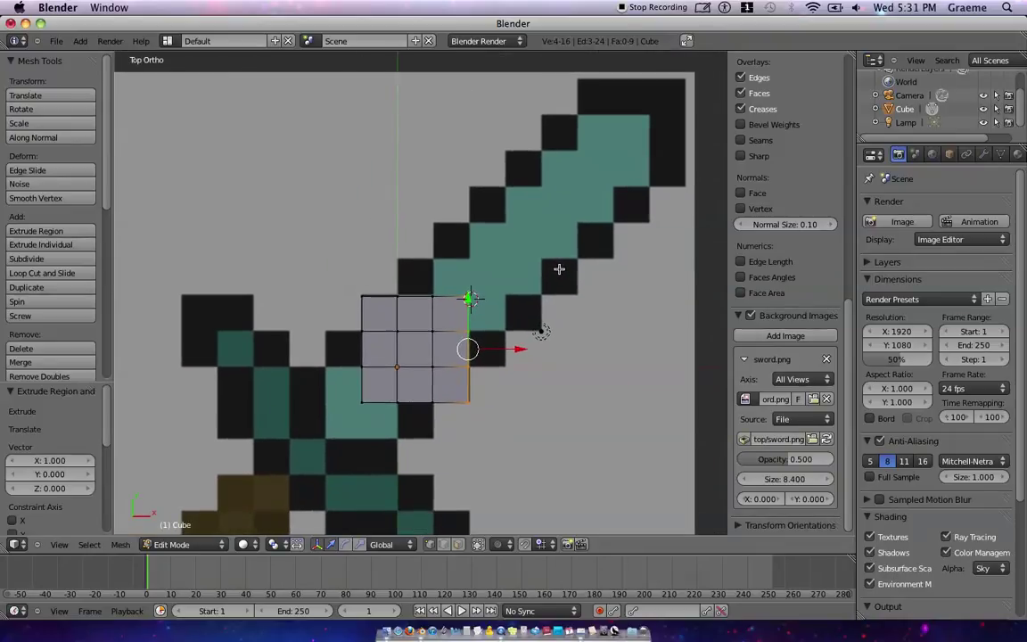
{"action": "key", "text": "a"}
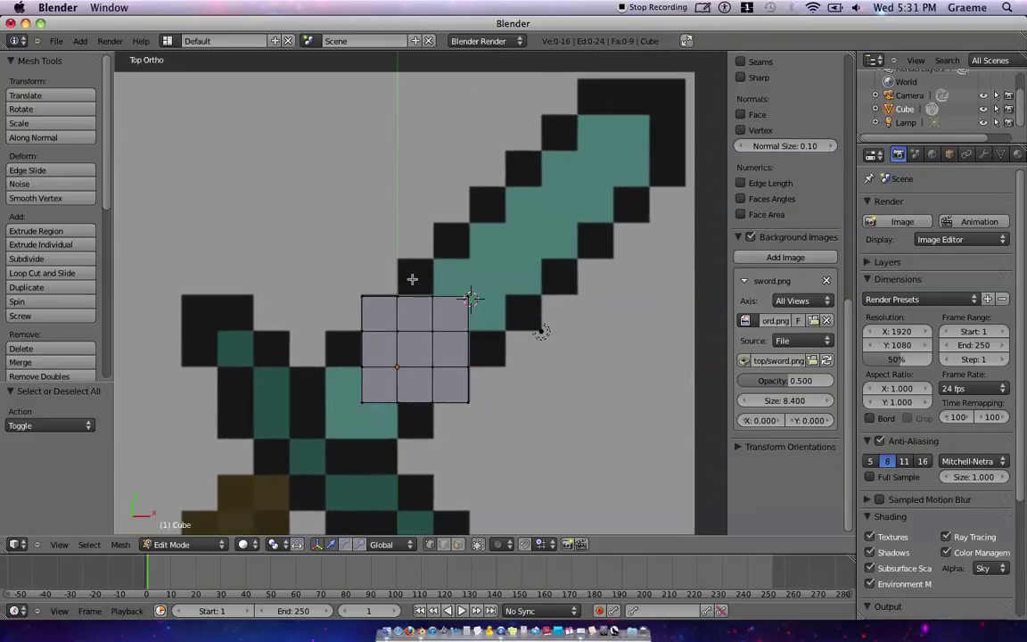
{"action": "key", "text": "b"}
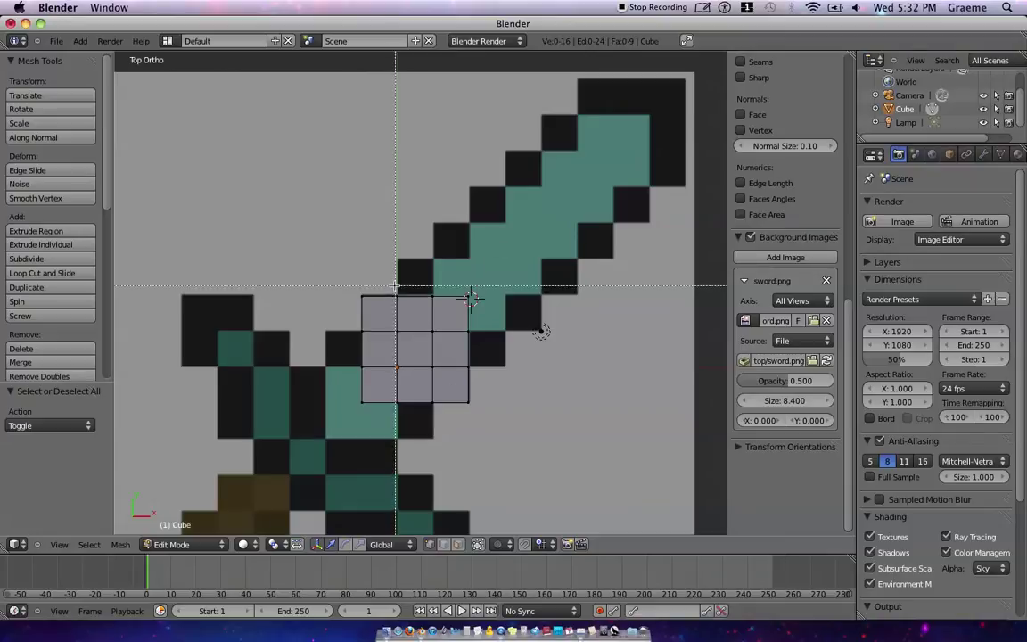
{"action": "left_click_drag", "start_coordinate": [386, 280], "coordinate": [439, 298]}
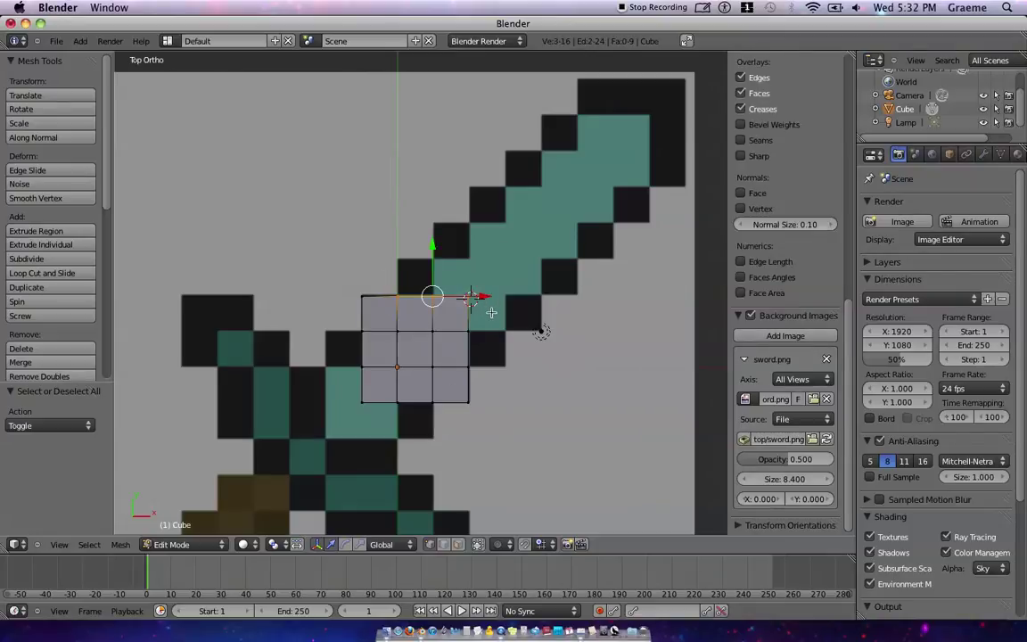
{"action": "key", "text": "e"}
{"action": "left_click", "coordinate": [486, 280]}
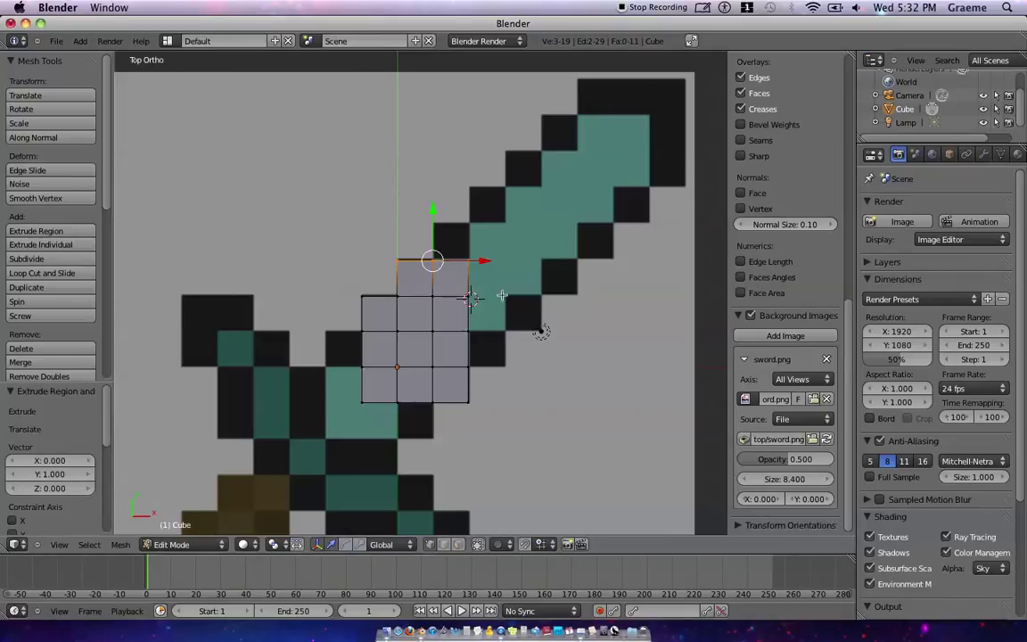
Step: Add a second stair: extrude the right column one square right and the top edge up
{"action": "key", "text": "a"}
{"action": "key", "text": "b"}
{"action": "left_click_drag", "start_coordinate": [461, 247], "coordinate": [486, 374]}
{"action": "key", "text": "e"}
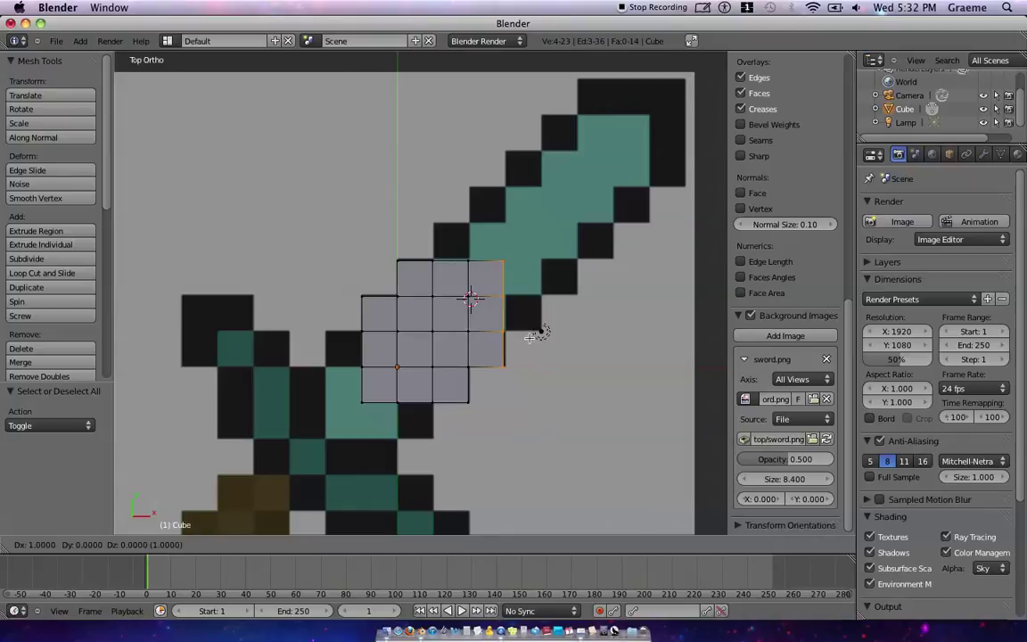
{"action": "left_click", "coordinate": [530, 337]}
{"action": "key", "text": "a"}
{"action": "key", "text": "b"}
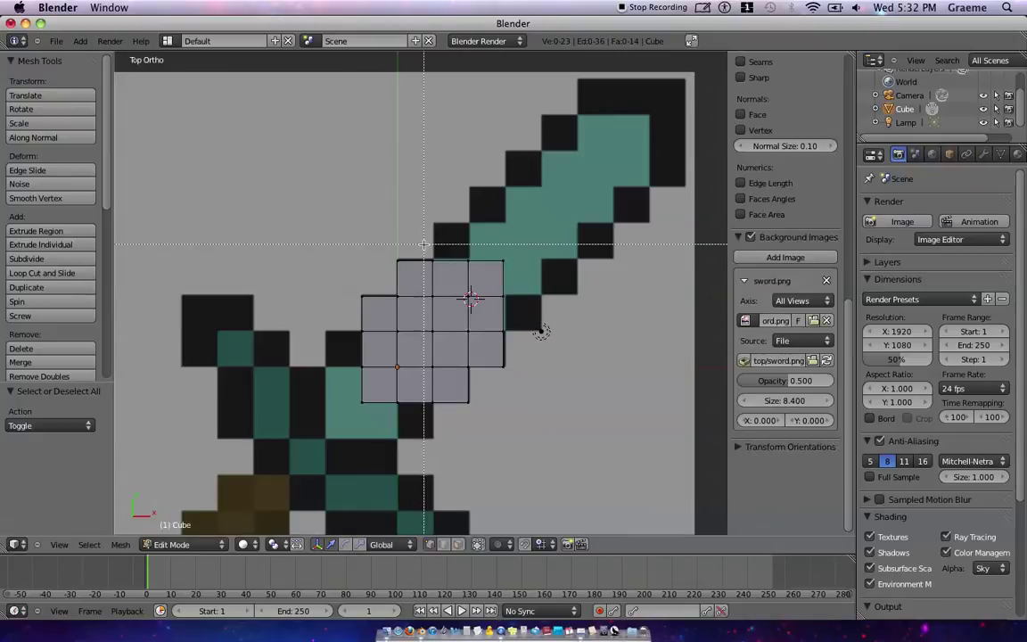
{"action": "left_click_drag", "start_coordinate": [424, 242], "coordinate": [524, 282]}
{"action": "key", "text": "e"}
{"action": "left_click", "coordinate": [523, 256]}
Step: Add a third stair of one column right and one row up along the blade
{"action": "key", "text": "a"}
{"action": "key", "text": "b"}
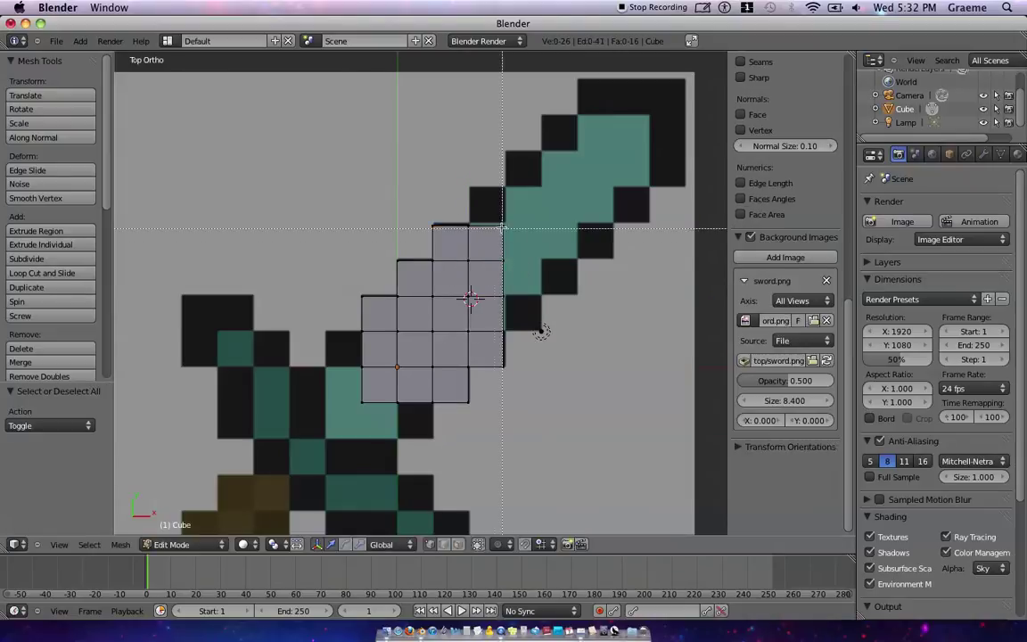
{"action": "left_click_drag", "start_coordinate": [488, 207], "coordinate": [513, 331]}
{"action": "key", "text": "e"}
{"action": "left_click", "coordinate": [545, 329]}
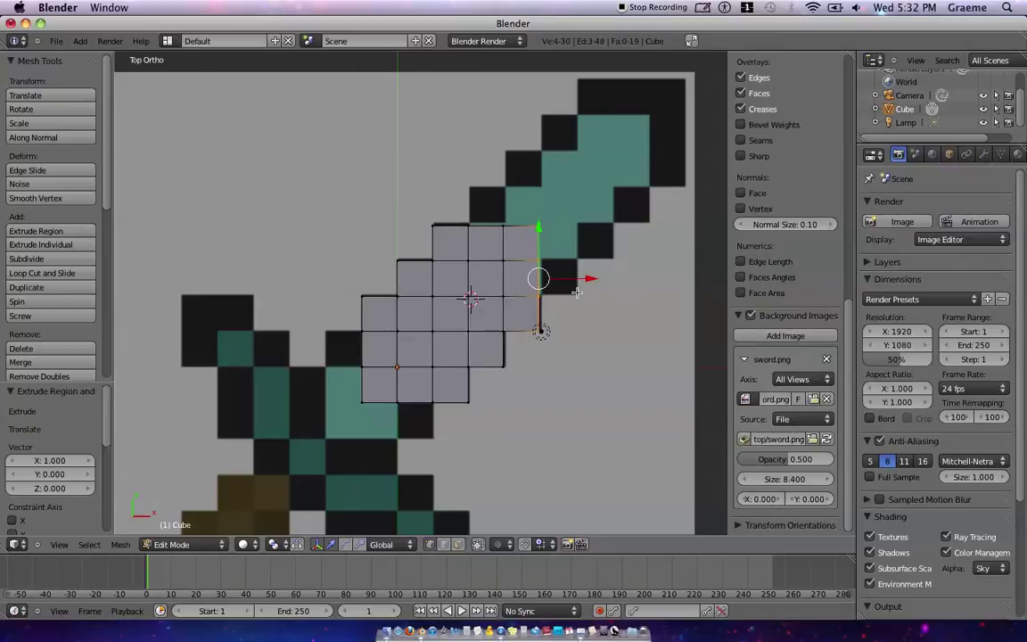
{"action": "key", "text": "a"}
{"action": "key", "text": "b"}
{"action": "left_click_drag", "start_coordinate": [461, 205], "coordinate": [550, 233]}
{"action": "key", "text": "e"}
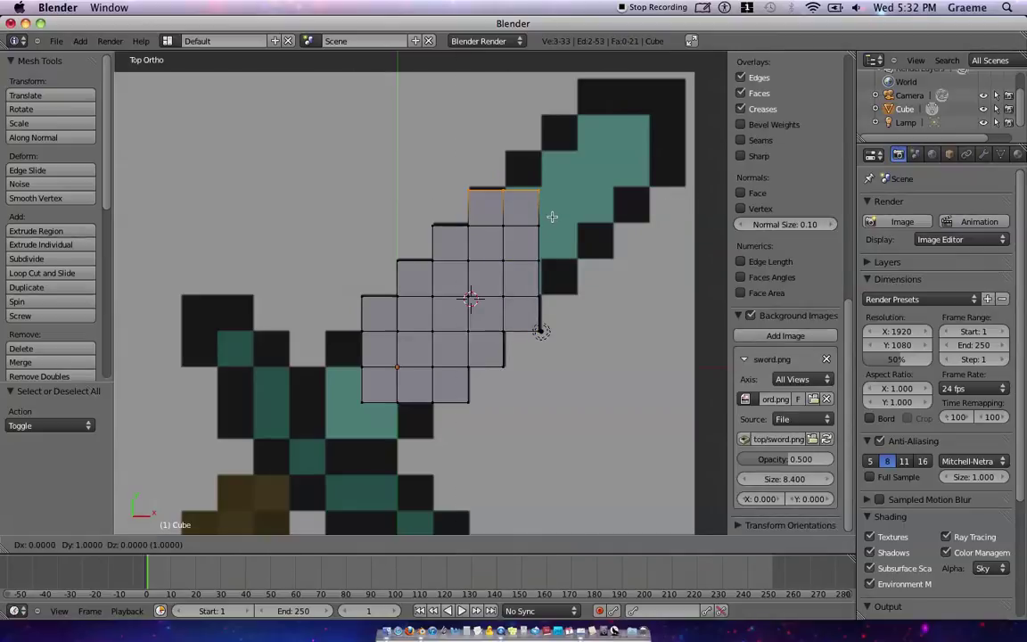
{"action": "left_click", "coordinate": [533, 183]}
Step: Add a fourth stair, extruding the right column and then the top edge one square each
{"action": "key", "text": "a"}
{"action": "key", "text": "b"}
{"action": "left_click_drag", "start_coordinate": [533, 321], "coordinate": [550, 175]}
{"action": "key", "text": "e"}
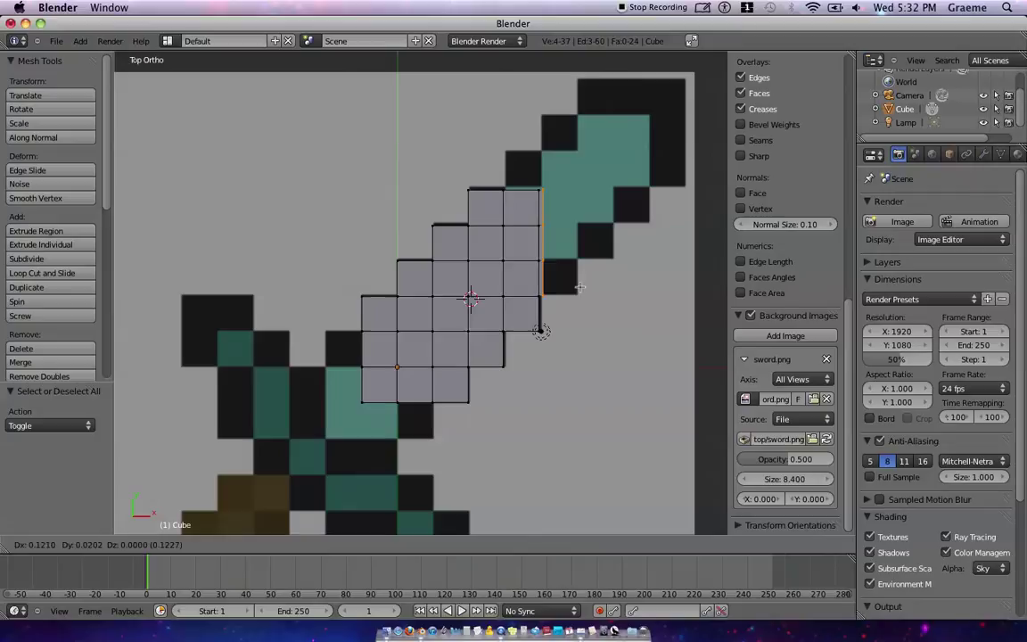
{"action": "left_click", "coordinate": [586, 174]}
{"action": "key", "text": "b"}
{"action": "left_click_drag", "start_coordinate": [481, 161], "coordinate": [581, 205]}
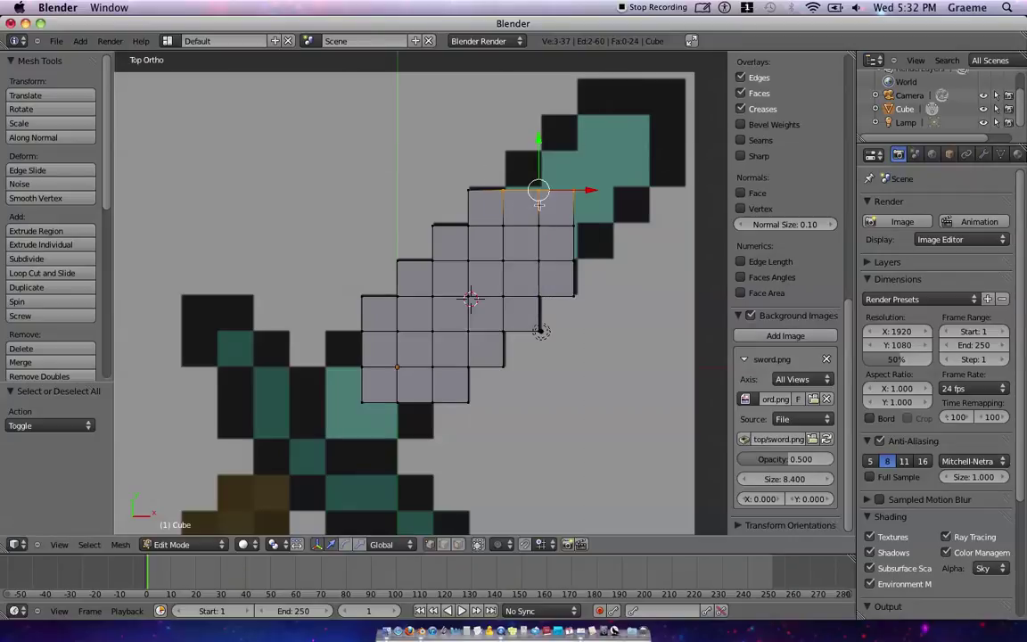
{"action": "key", "text": "e"}
{"action": "left_click", "coordinate": [542, 170]}
Step: Add a fifth stair, continuing the mesh diagonally up the sword blade
{"action": "key", "text": "a"}
{"action": "key", "text": "b"}
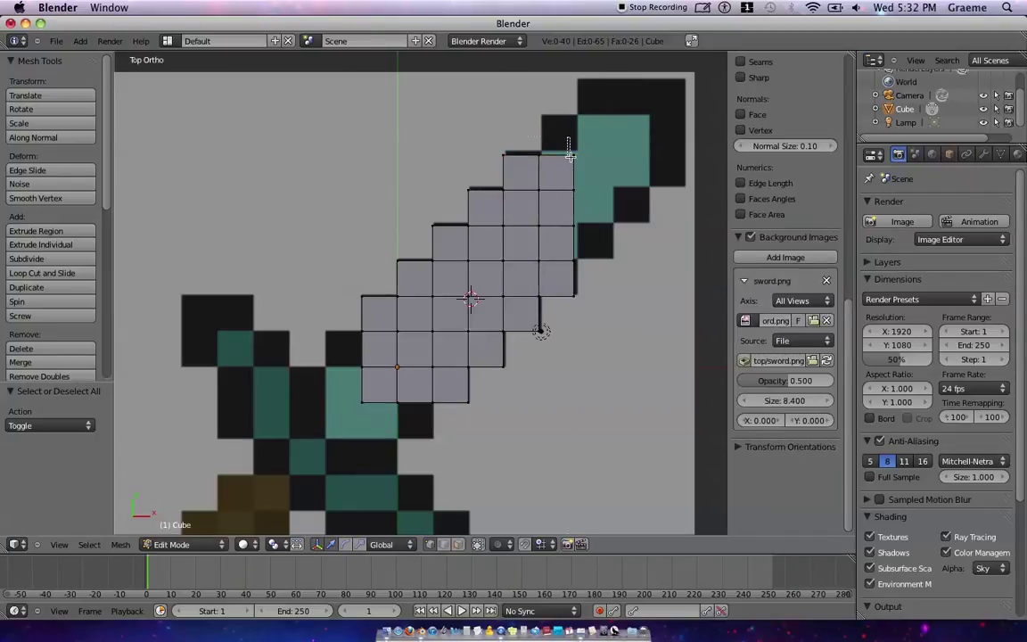
{"action": "left_click_drag", "start_coordinate": [562, 145], "coordinate": [615, 278]}
{"action": "key", "text": "e"}
{"action": "left_click", "coordinate": [651, 278]}
{"action": "key", "text": "a"}
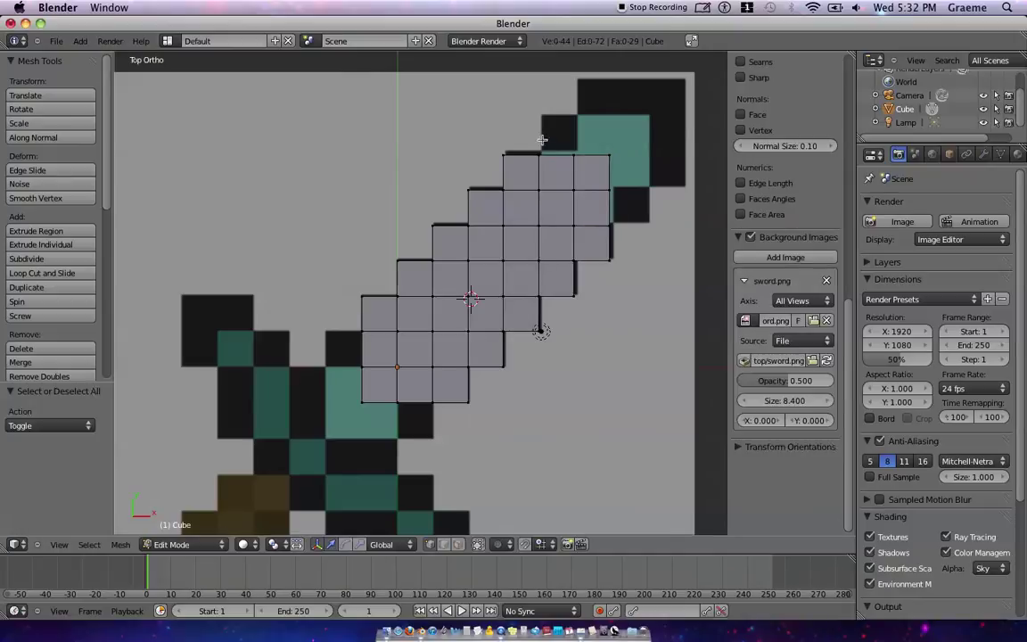
{"action": "key", "text": "b"}
{"action": "left_click_drag", "start_coordinate": [531, 142], "coordinate": [616, 162]}
{"action": "key", "text": "e"}
{"action": "left_click", "coordinate": [599, 120]}
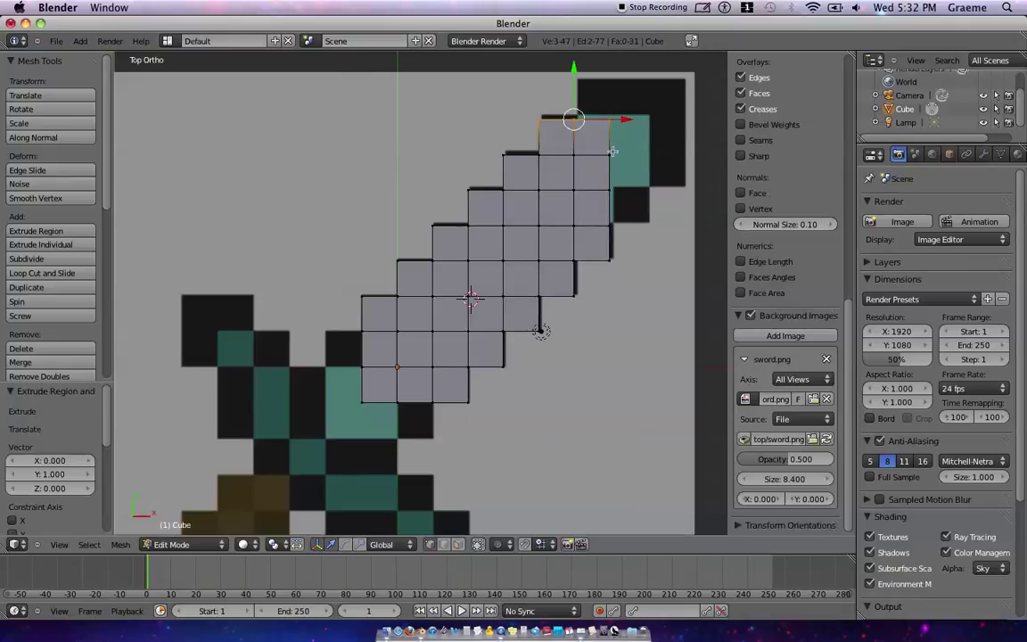
Step: Add a sixth stair, extruding one more column right and the top row up
{"action": "key", "text": "a"}
{"action": "key", "text": "b"}
{"action": "left_click_drag", "start_coordinate": [606, 112], "coordinate": [624, 233]}
{"action": "key", "text": "e"}
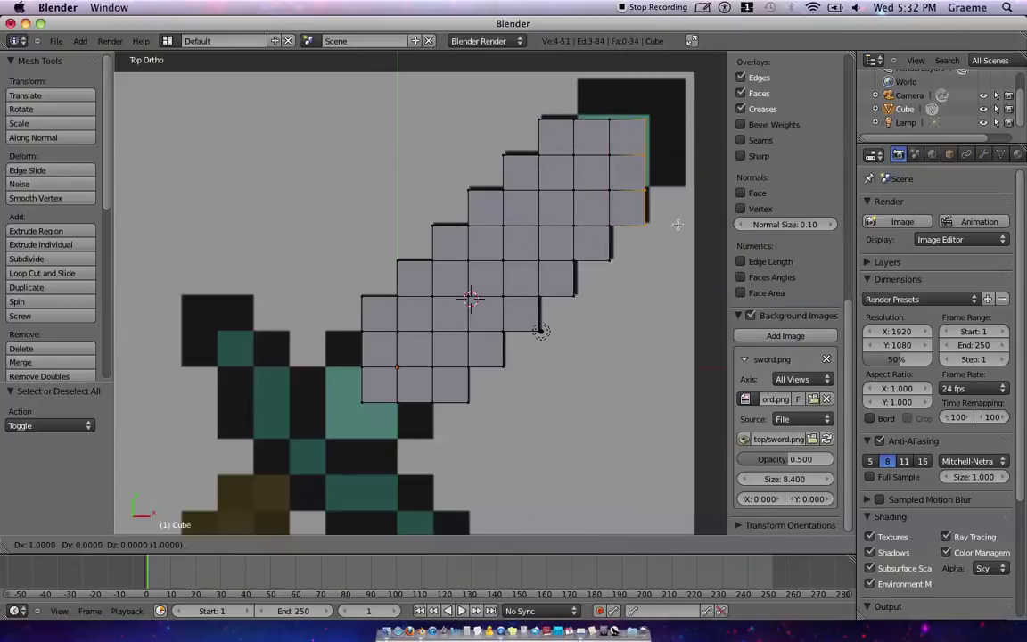
{"action": "left_click", "coordinate": [631, 163]}
{"action": "key", "text": "a"}
{"action": "key", "text": "b"}
{"action": "left_click_drag", "start_coordinate": [662, 131], "coordinate": [563, 105]}
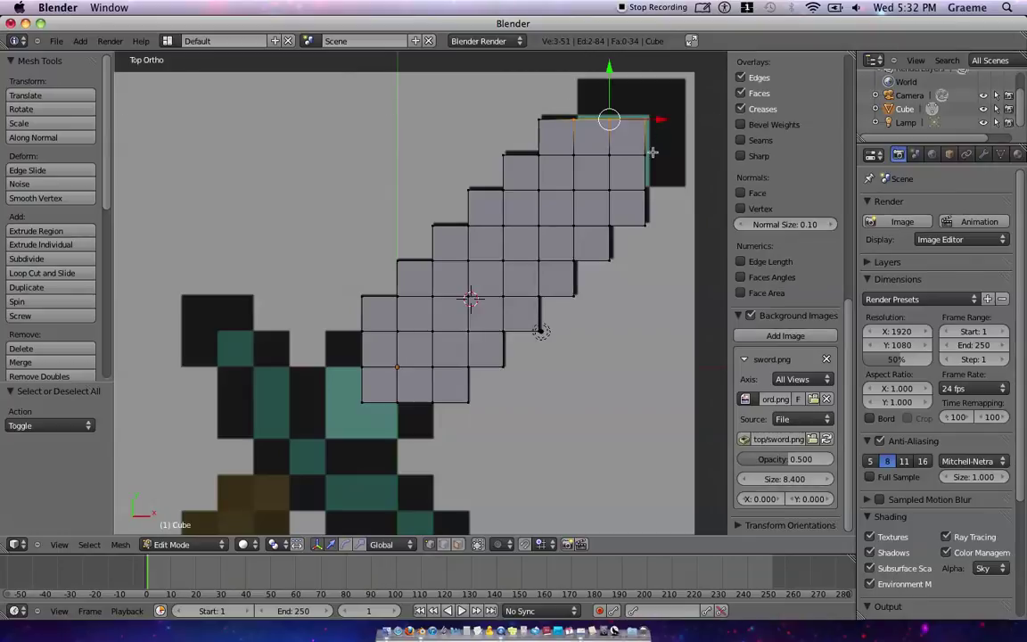
{"action": "key", "text": "e"}
{"action": "left_click", "coordinate": [646, 120]}
Step: Extrude the top-right column one square right to reach the sword tip
{"action": "key", "text": "a"}
{"action": "scroll", "coordinate": [785, 267], "scroll_direction": "down", "scroll_amount": 2}
{"action": "key", "text": "b"}
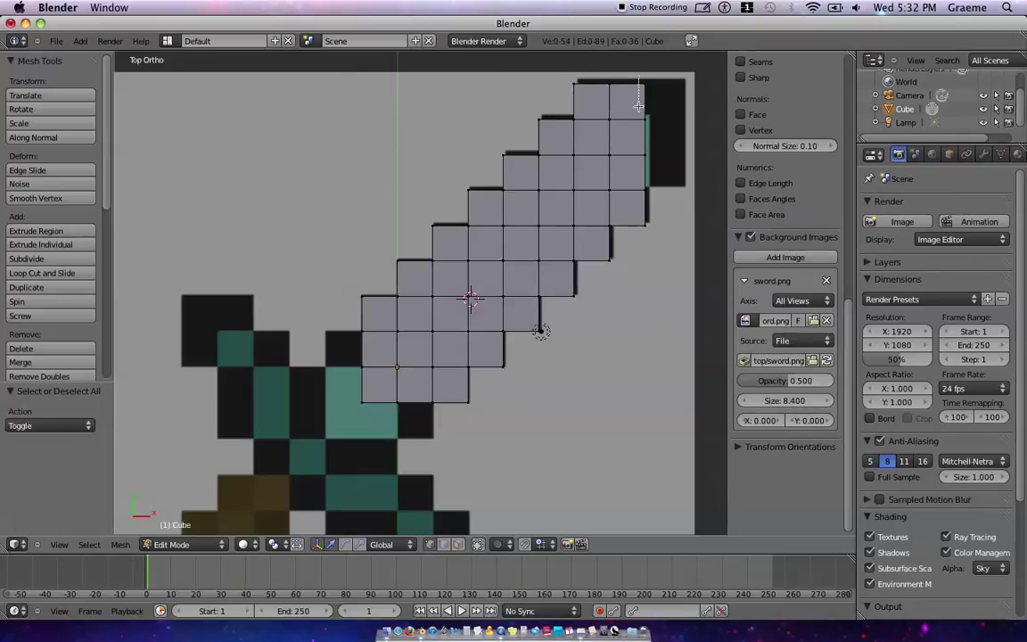
{"action": "left_click_drag", "start_coordinate": [638, 78], "coordinate": [660, 199]}
{"action": "scroll", "coordinate": [785, 267], "scroll_direction": "up", "scroll_amount": 2}
{"action": "key", "text": "e"}
{"action": "left_click", "coordinate": [638, 183]}
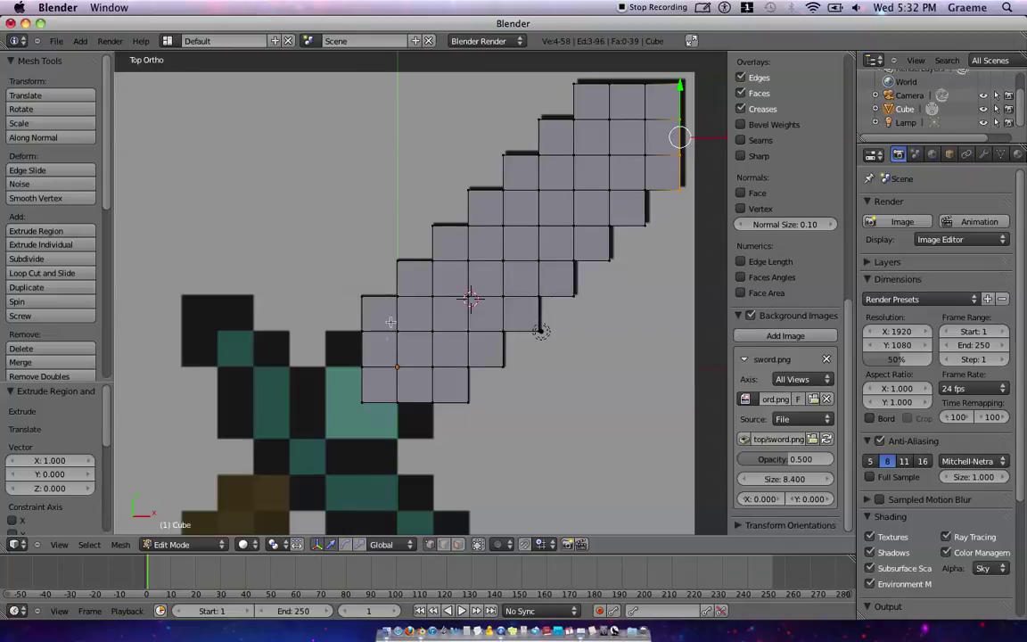
Step: Pan the top view toward the sword's guard and hilt and deselect all vertices
{"action": "scroll", "coordinate": [476, 196], "scroll_direction": "down", "scroll_amount": 5, "text": "shift"}
{"action": "scroll", "coordinate": [476, 196], "scroll_direction": "up", "scroll_amount": 3, "text": "shift"}
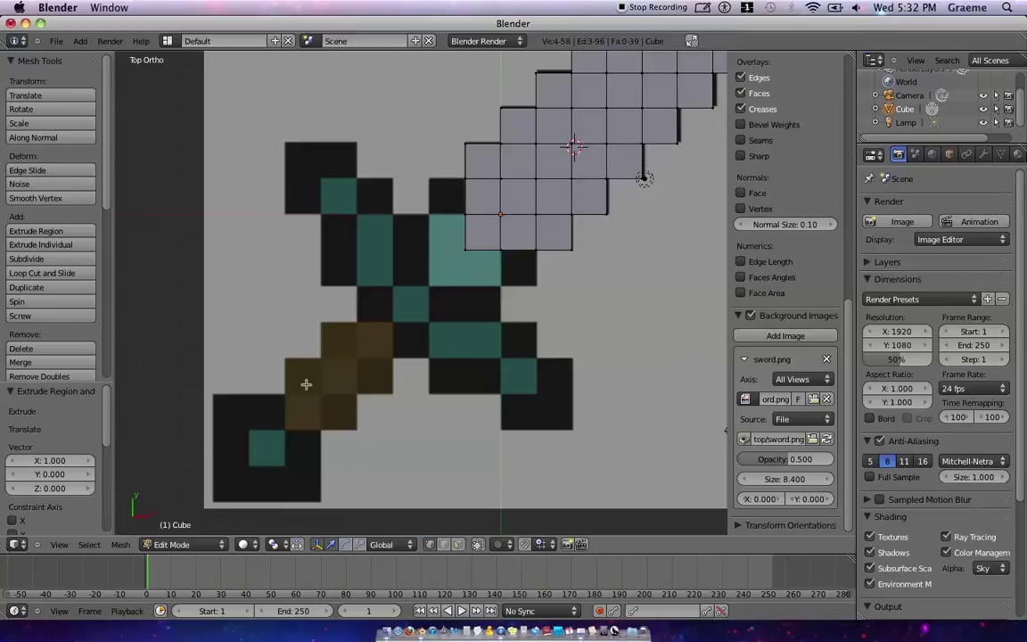
{"action": "scroll", "coordinate": [784, 267], "scroll_direction": "down", "scroll_amount": 2}
{"action": "key", "text": "a"}
{"action": "key", "text": "b"}
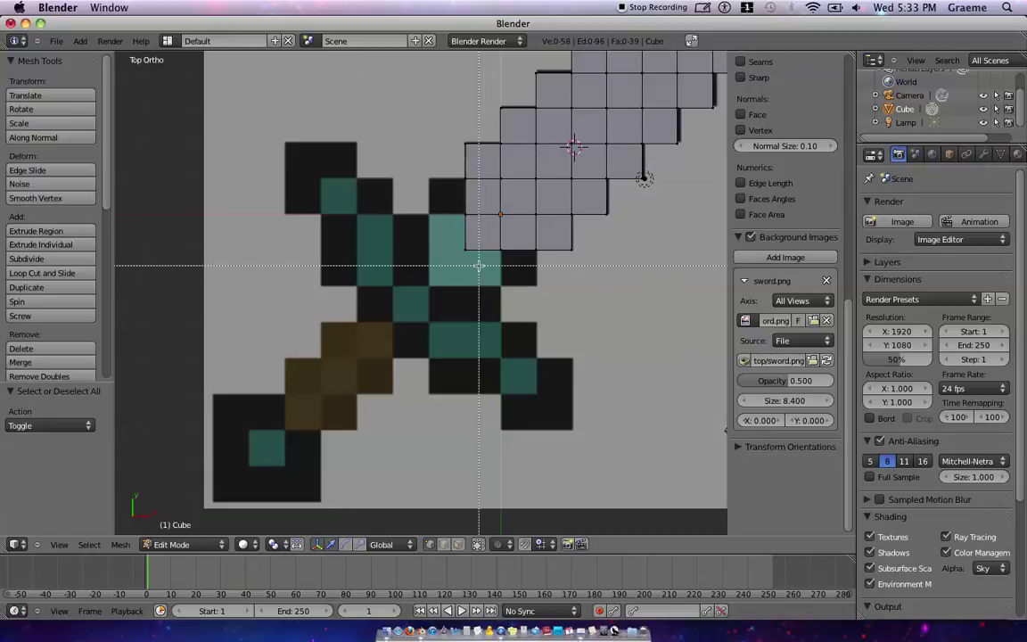
Step: Extrude the blade's lower end one square left and add a new row of faces below it
{"action": "left_click_drag", "start_coordinate": [484, 265], "coordinate": [451, 171]}
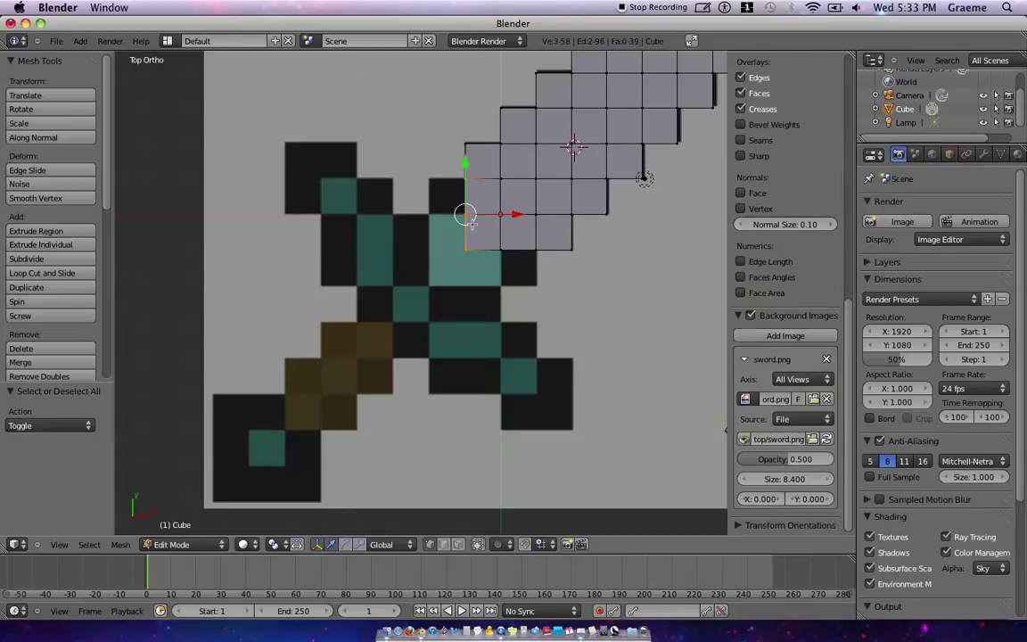
{"action": "key", "text": "e"}
{"action": "left_click", "coordinate": [439, 223]}
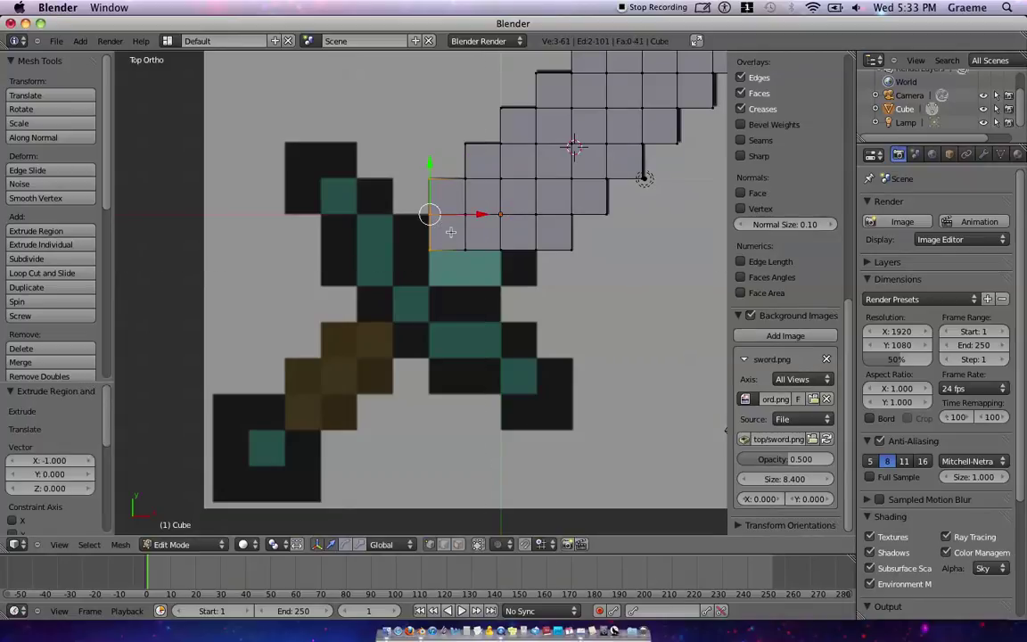
{"action": "key", "text": "a"}
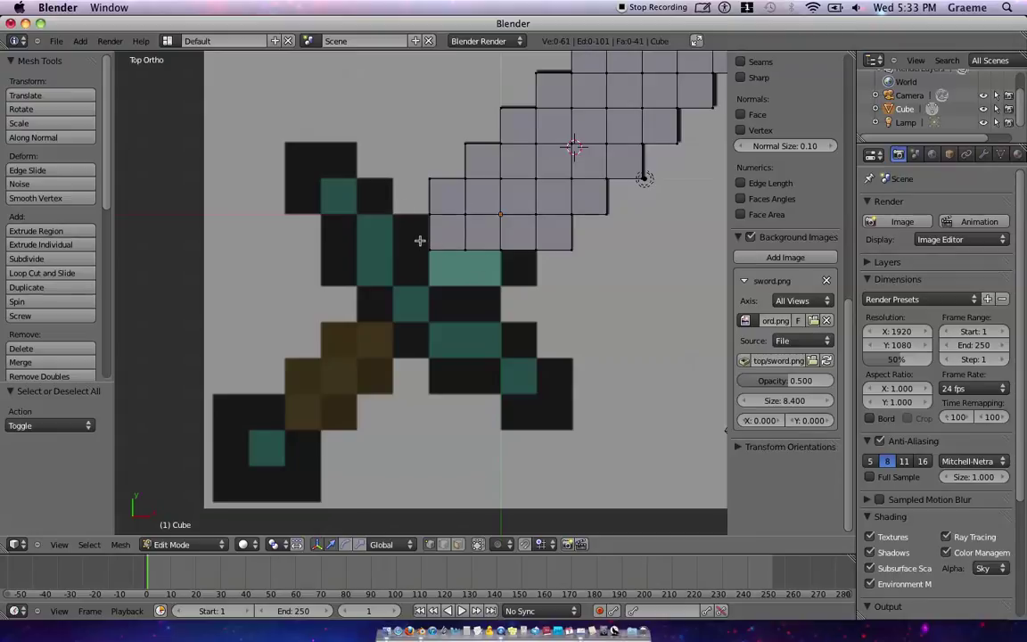
{"action": "key", "text": "b"}
{"action": "left_click_drag", "start_coordinate": [416, 237], "coordinate": [540, 269]}
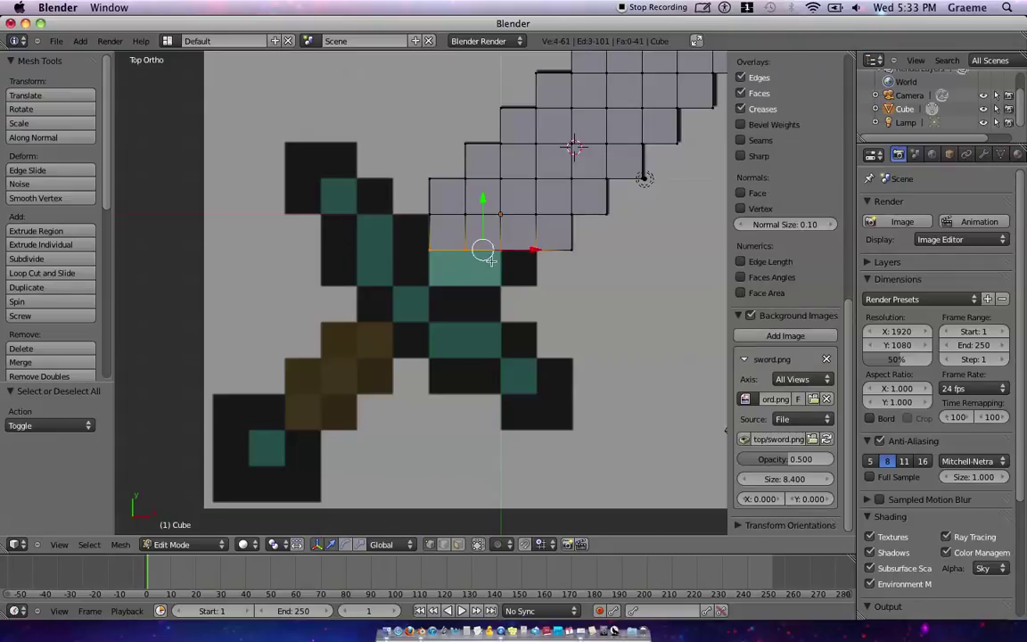
{"action": "key", "text": "e"}
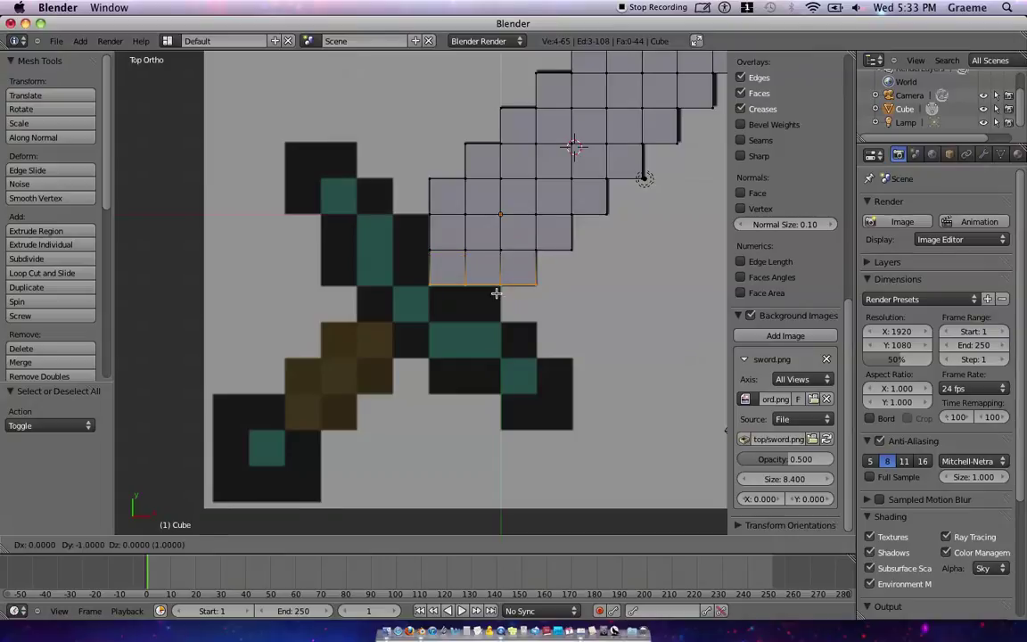
{"action": "left_click", "coordinate": [496, 293]}
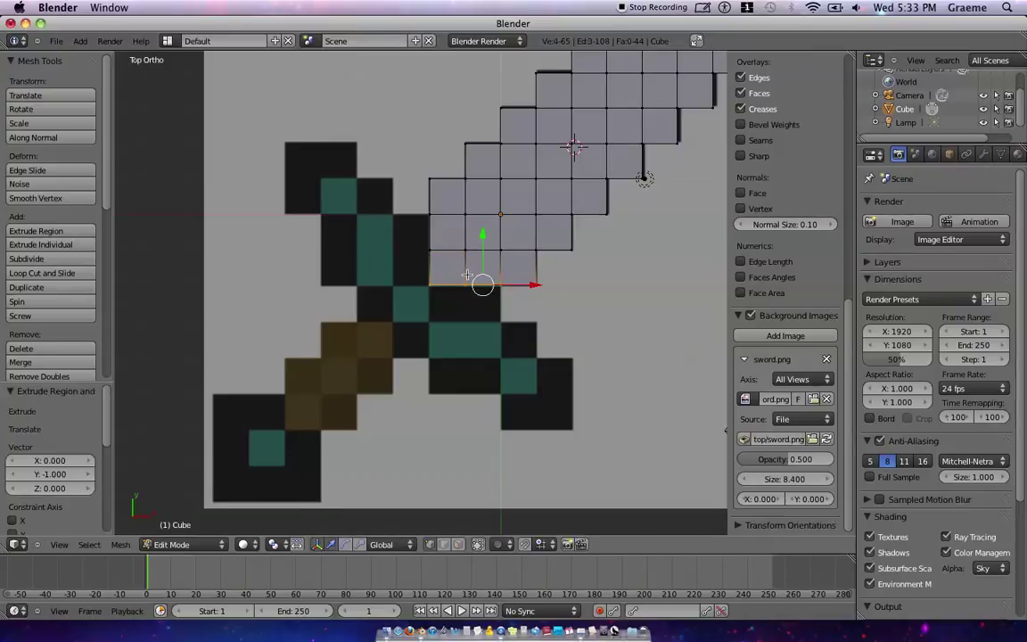
Step: Extend the new bottom row three squares to the left along the guard arm
{"action": "key", "text": "a"}
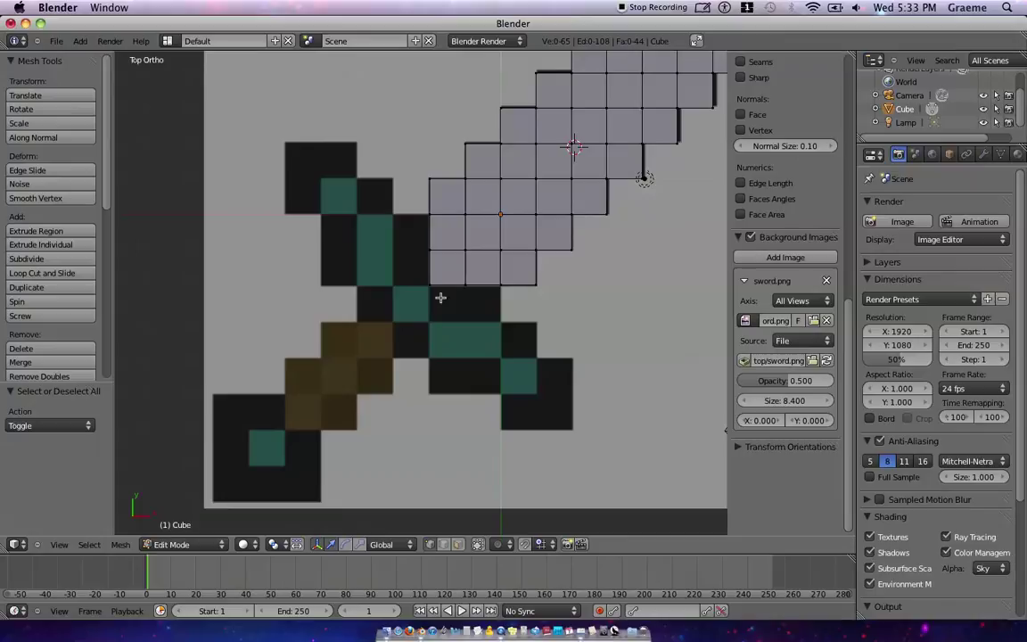
{"action": "right_click", "coordinate": [428, 267]}
{"action": "key", "text": "g"}
{"action": "left_click", "coordinate": [428, 267]}
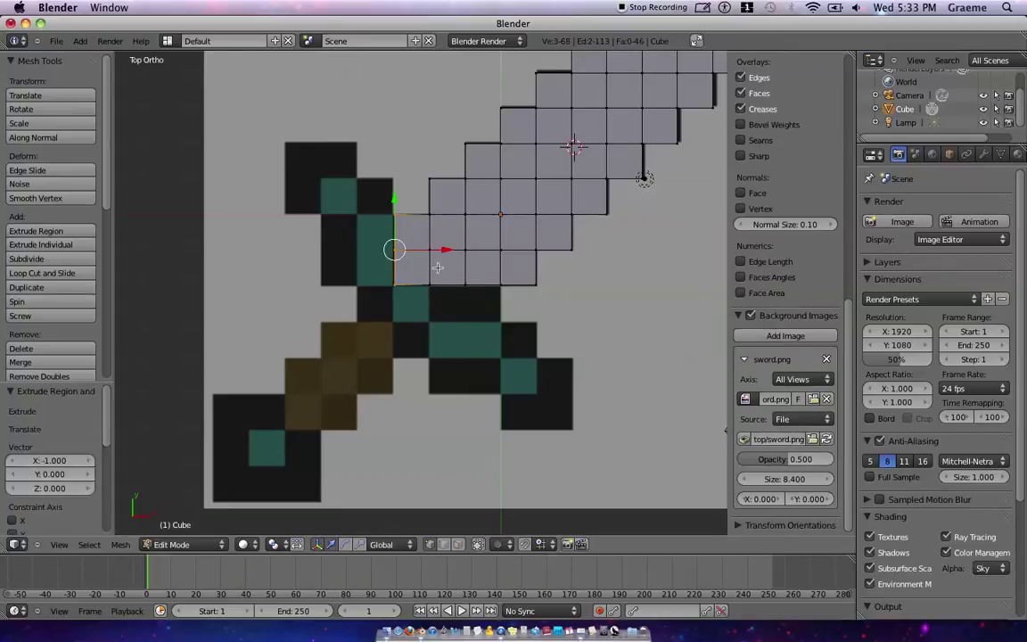
{"action": "key", "text": "e"}
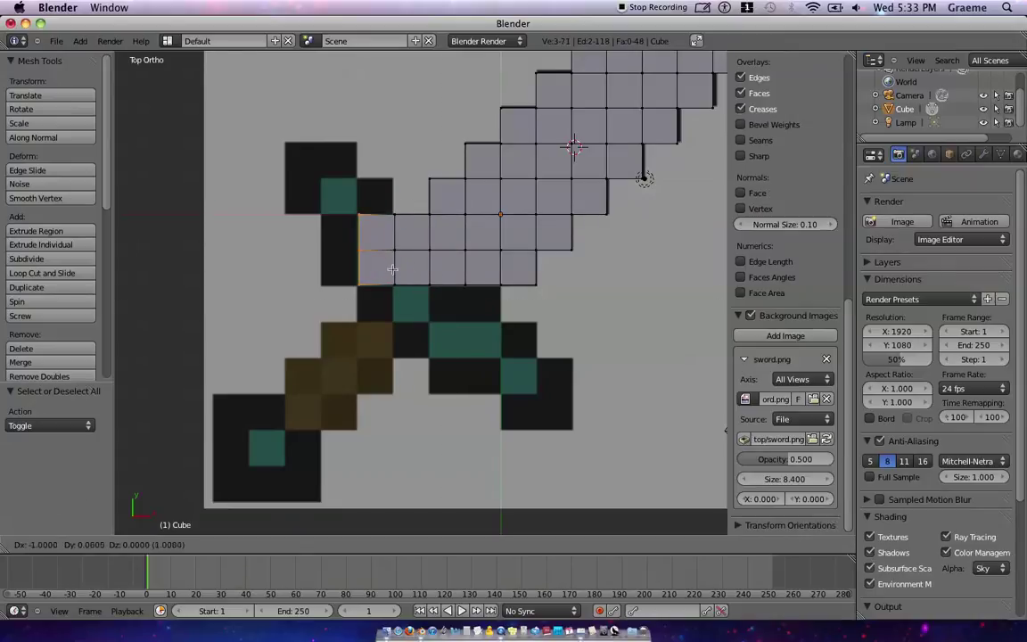
{"action": "left_click", "coordinate": [391, 270]}
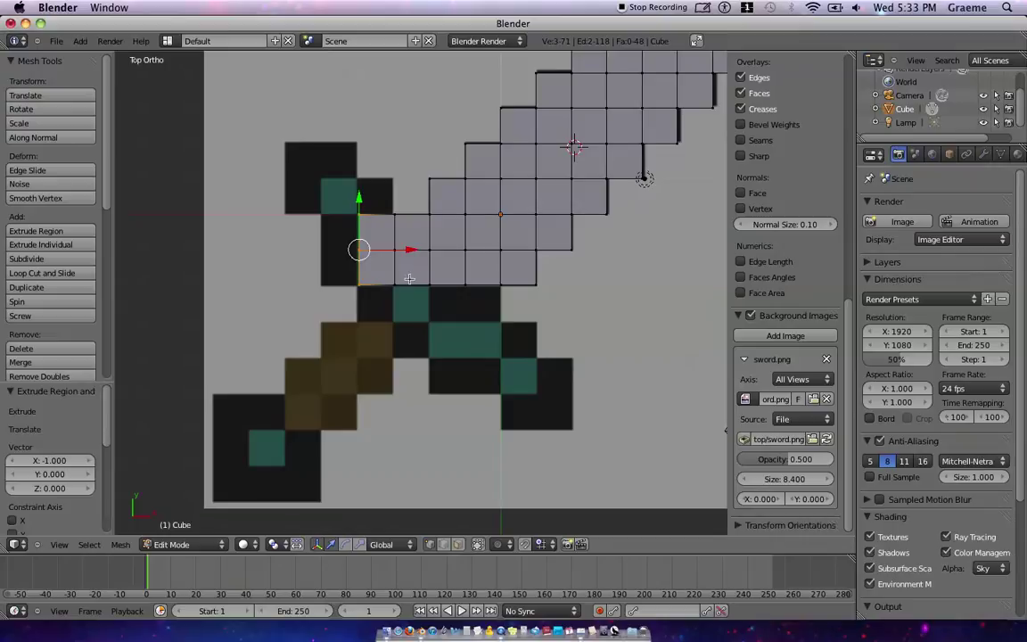
{"action": "key", "text": "e"}
{"action": "left_click", "coordinate": [380, 275]}
Step: Extrude a row up, then one square left and one up to reach the top-left corner block
{"action": "key", "text": "a"}
{"action": "key", "text": "b"}
{"action": "left_click_drag", "start_coordinate": [317, 200], "coordinate": [397, 225]}
{"action": "key", "text": "e"}
{"action": "left_click", "coordinate": [397, 207]}
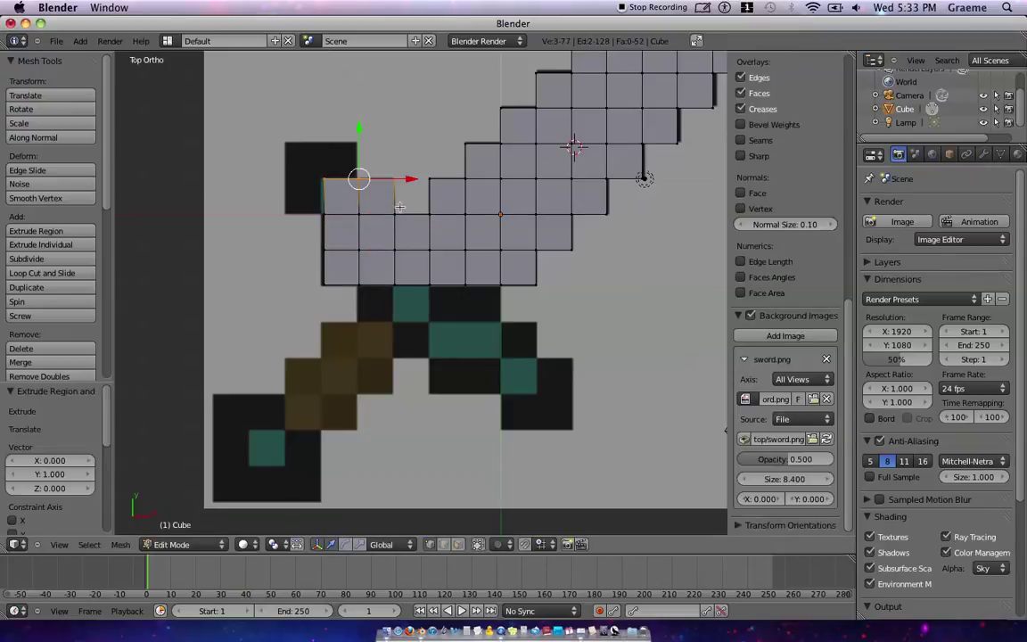
{"action": "right_click", "coordinate": [352, 214]}
{"action": "key", "text": "e"}
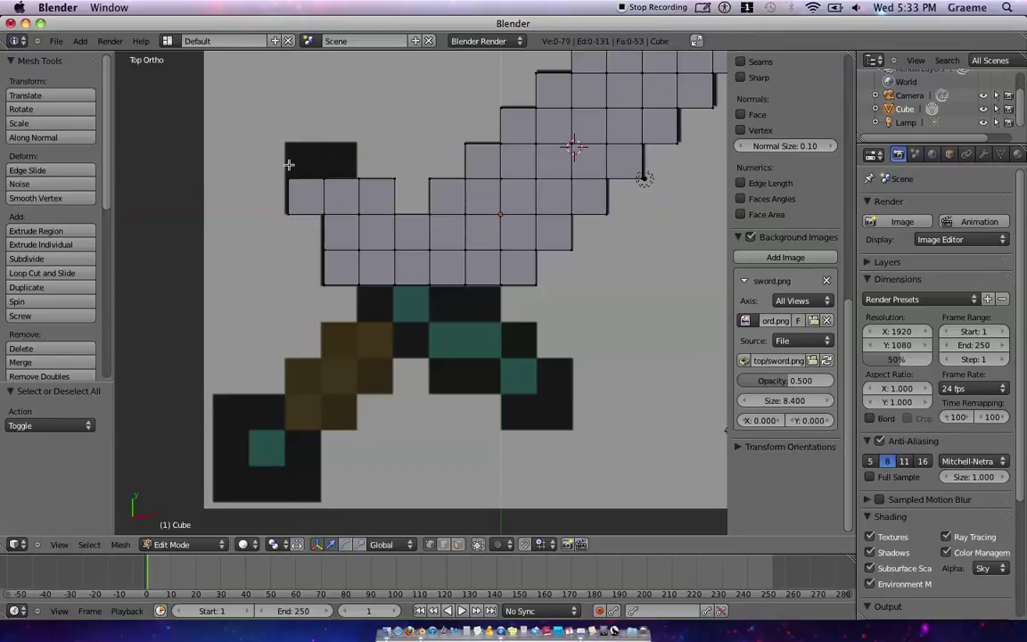
{"action": "left_click", "coordinate": [316, 156]}
{"action": "key", "text": "e"}
{"action": "left_click", "coordinate": [330, 156]}
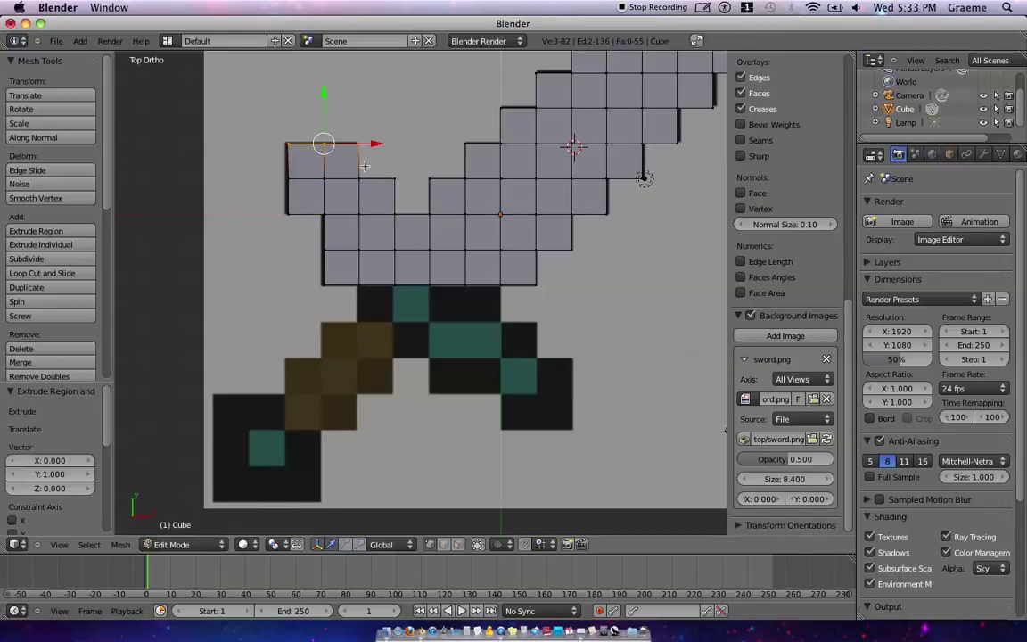
Step: Extrude the four bottom edges downward, then undo that unwanted extrusion
{"action": "right_click", "coordinate": [374, 285], "text": "shift"}
{"action": "right_click", "coordinate": [410, 286], "text": "shift"}
{"action": "right_click", "coordinate": [446, 286], "text": "shift"}
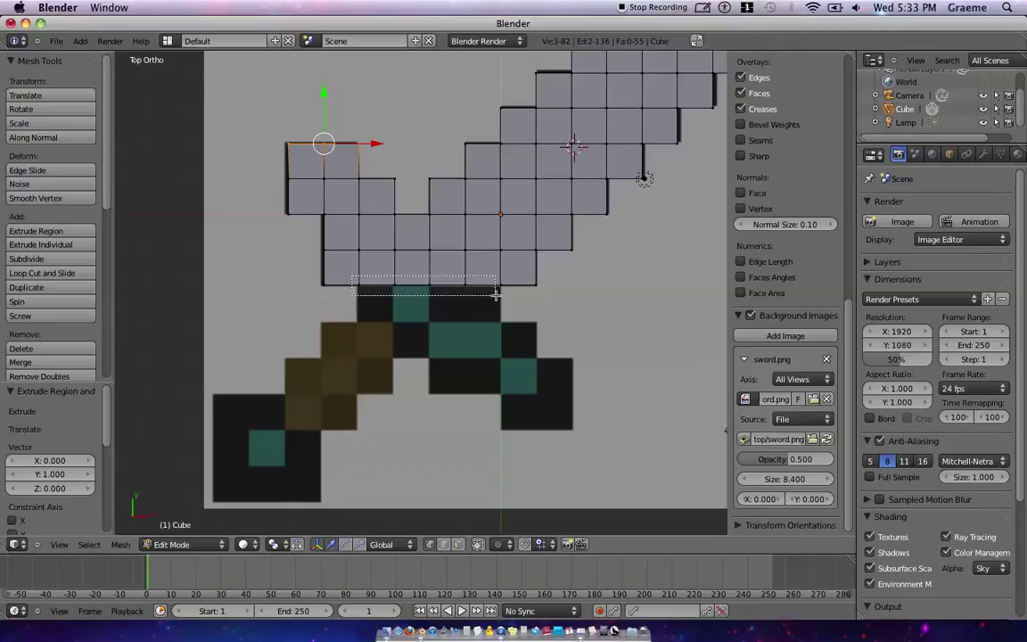
{"action": "right_click", "coordinate": [481, 286], "text": "shift"}
{"action": "key", "text": "e"}
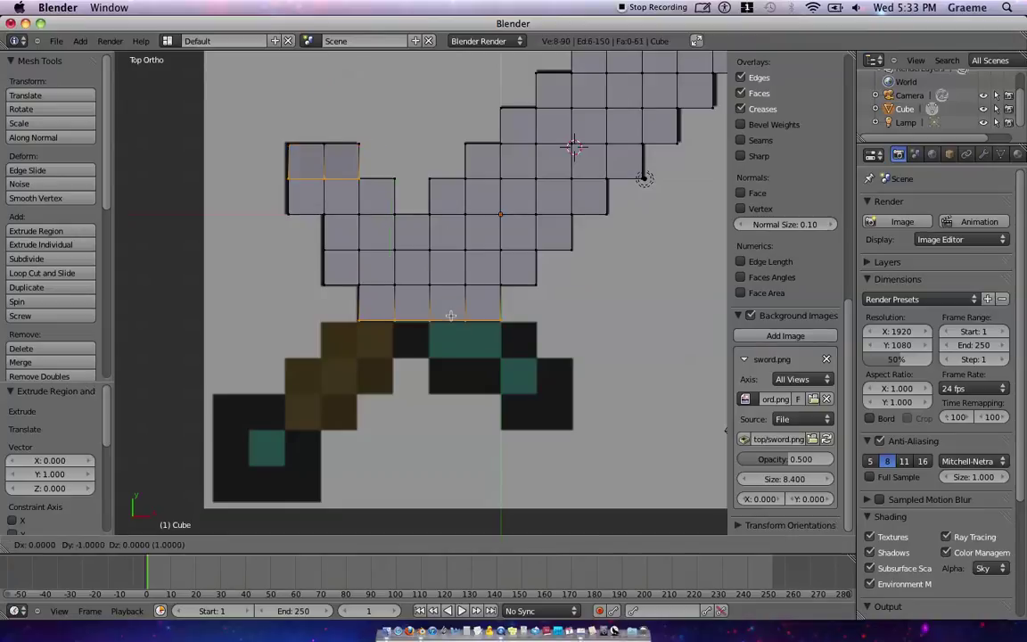
{"action": "left_click", "coordinate": [450, 316]}
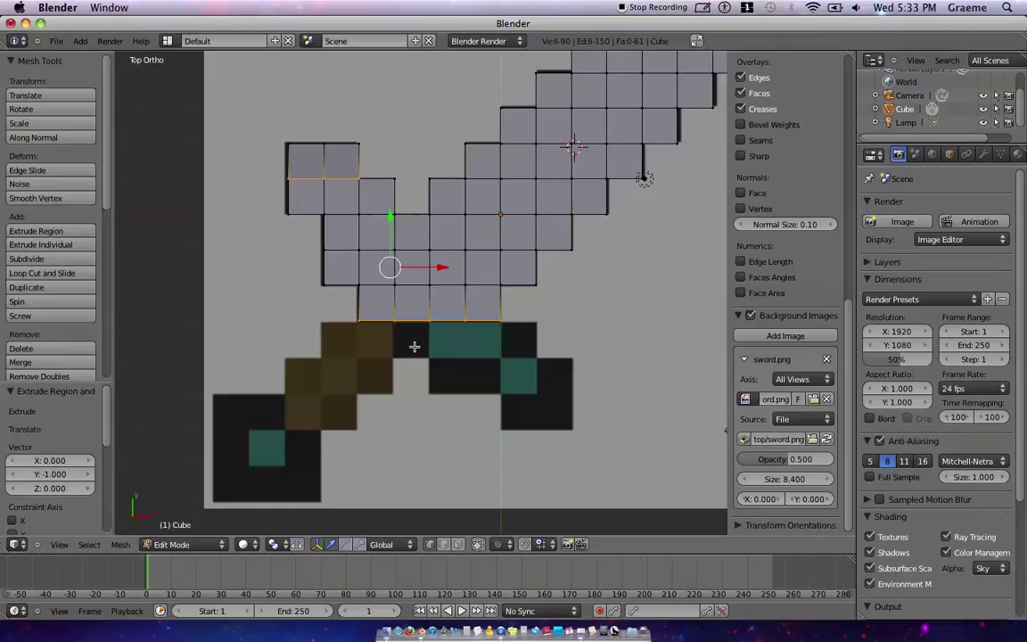
{"action": "key", "text": "ctrl+z"}
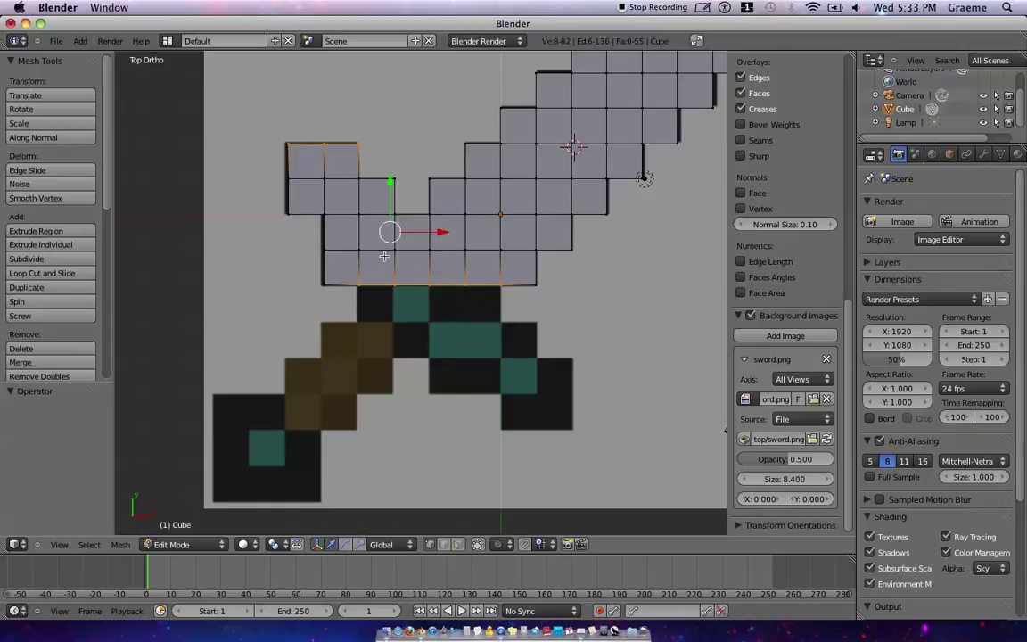
Step: Extrude the mesh's bottom row down two squares
{"action": "key", "text": "a"}
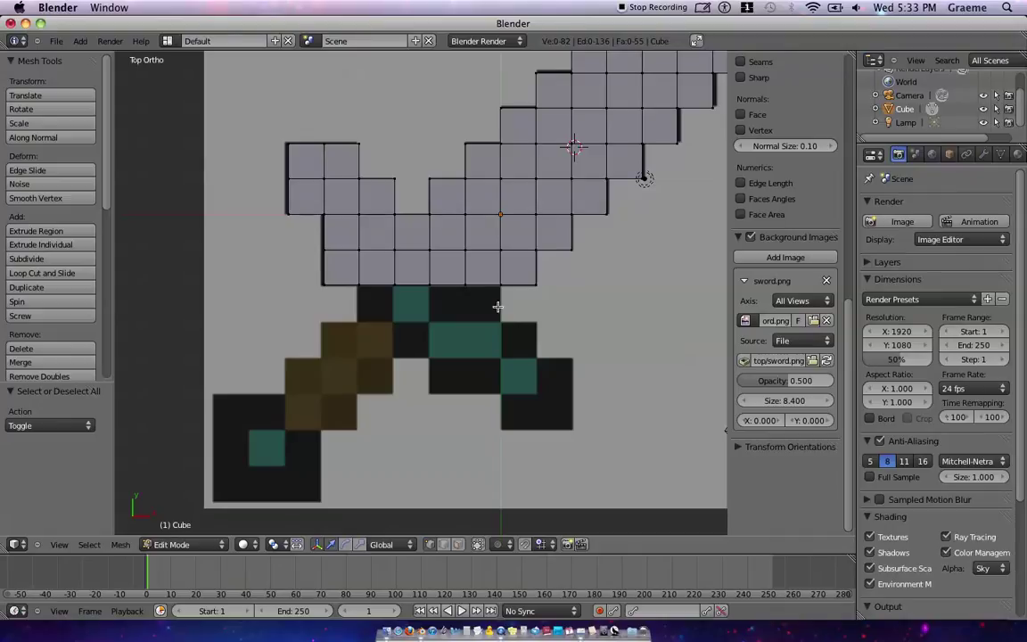
{"action": "right_click", "coordinate": [440, 286], "text": "alt"}
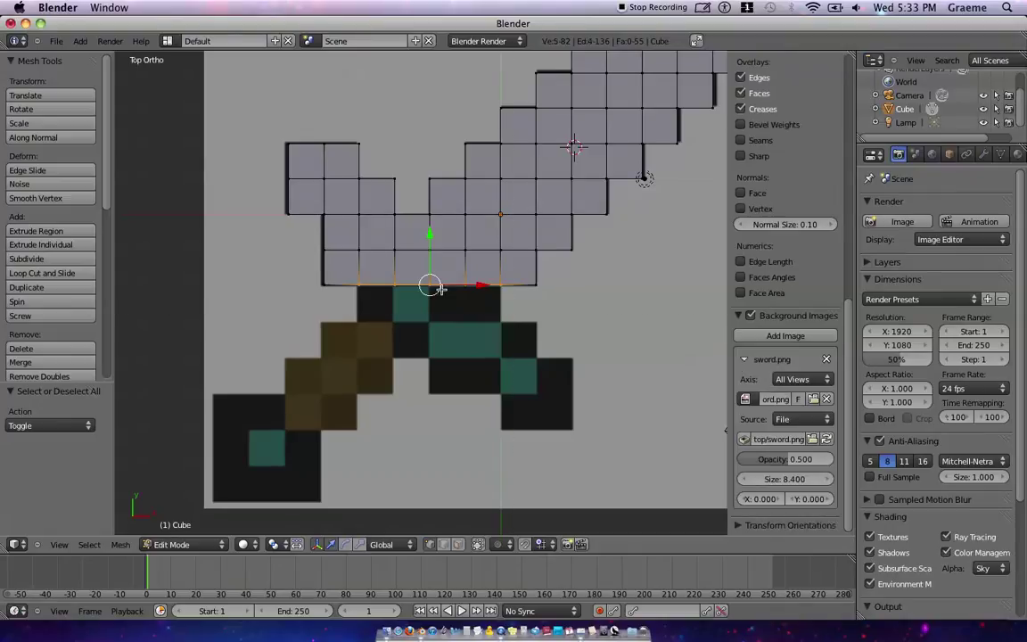
{"action": "key", "text": "e"}
{"action": "left_click", "coordinate": [431, 305]}
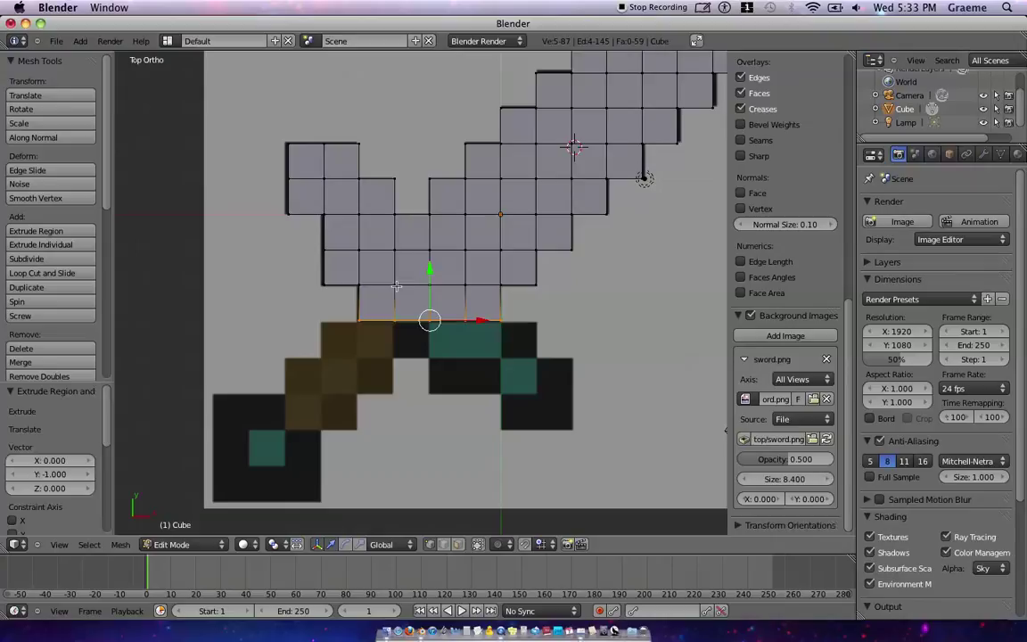
{"action": "key", "text": "a"}
{"action": "key", "text": "b"}
{"action": "left_click_drag", "start_coordinate": [342, 312], "coordinate": [506, 361]}
{"action": "key", "text": "e"}
{"action": "left_click", "coordinate": [473, 353]}
Step: Extend the lower rows one square right and one square down
{"action": "key", "text": "a"}
{"action": "key", "text": "b"}
{"action": "key", "text": "e"}
{"action": "left_click", "coordinate": [531, 355]}
{"action": "key", "text": "a"}
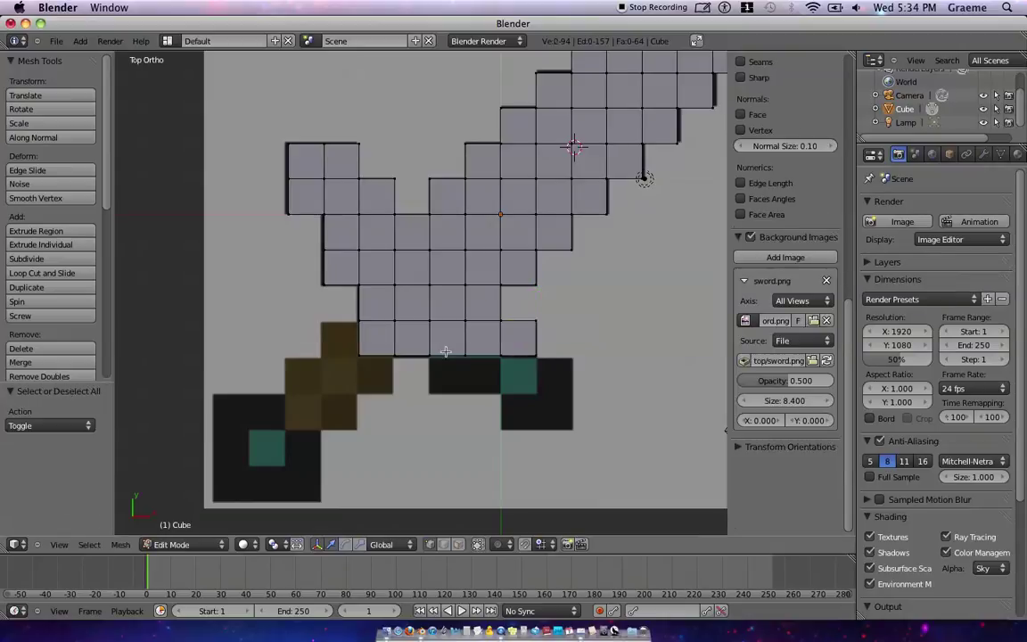
{"action": "key", "text": "b"}
{"action": "left_click_drag", "start_coordinate": [419, 349], "coordinate": [557, 405]}
{"action": "key", "text": "e"}
{"action": "left_click", "coordinate": [530, 388]}
Step: Add a face to the right and a row below it to cover the right guard arm's tip
{"action": "key", "text": "a"}
{"action": "key", "text": "b"}
{"action": "key", "text": "e"}
{"action": "left_click", "coordinate": [586, 378]}
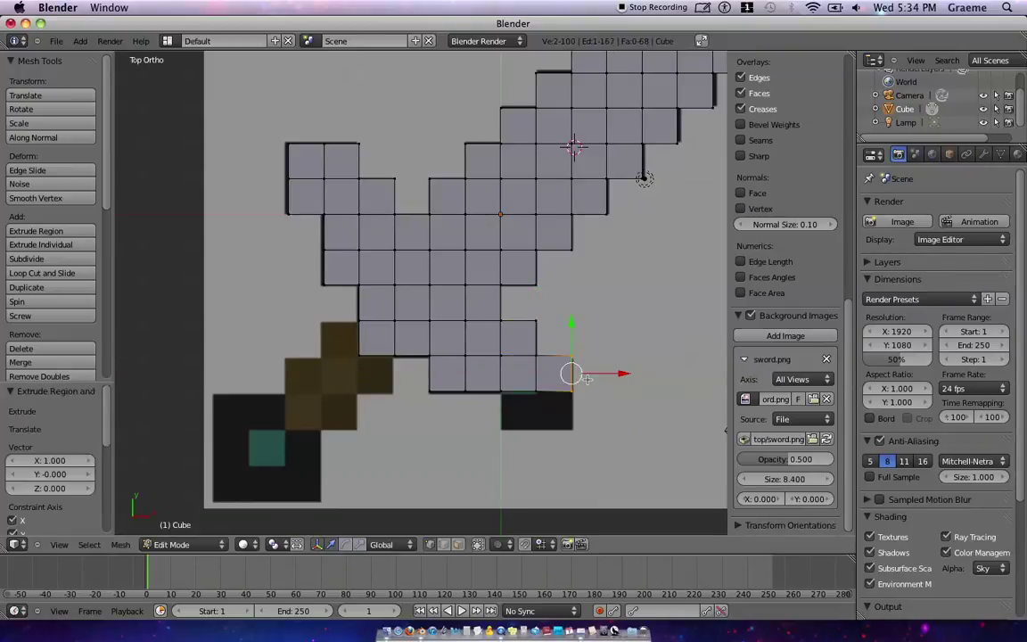
{"action": "key", "text": "a"}
{"action": "key", "text": "b"}
{"action": "left_click_drag", "start_coordinate": [490, 378], "coordinate": [580, 403]}
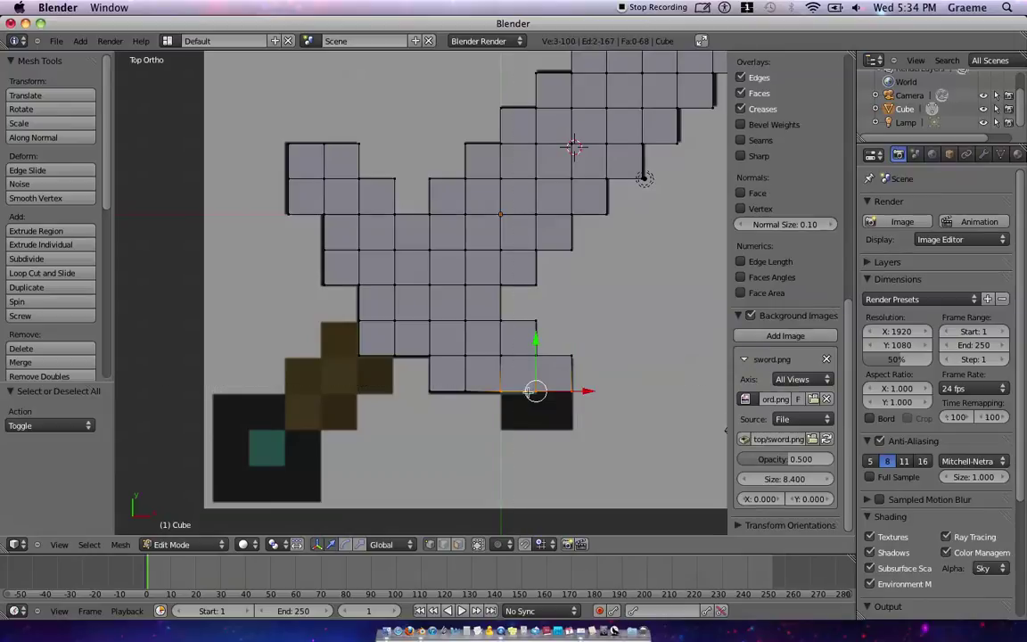
{"action": "key", "text": "e"}
{"action": "left_click", "coordinate": [535, 426]}
Step: Add a face one square left of the handle
{"action": "key", "text": "a"}
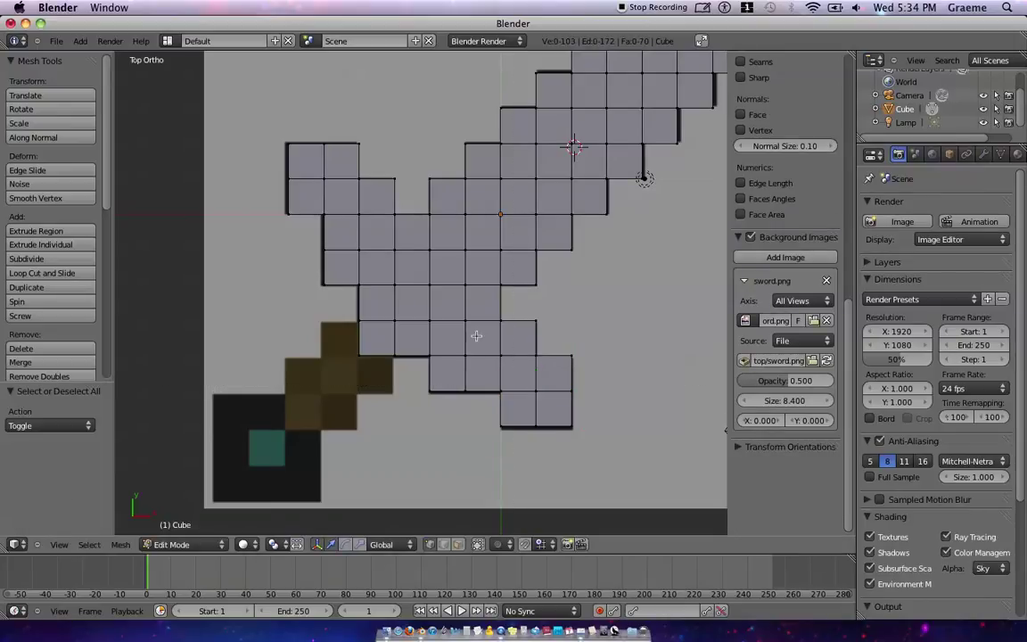
{"action": "key", "text": "b"}
{"action": "left_click_drag", "start_coordinate": [367, 367], "coordinate": [352, 307]}
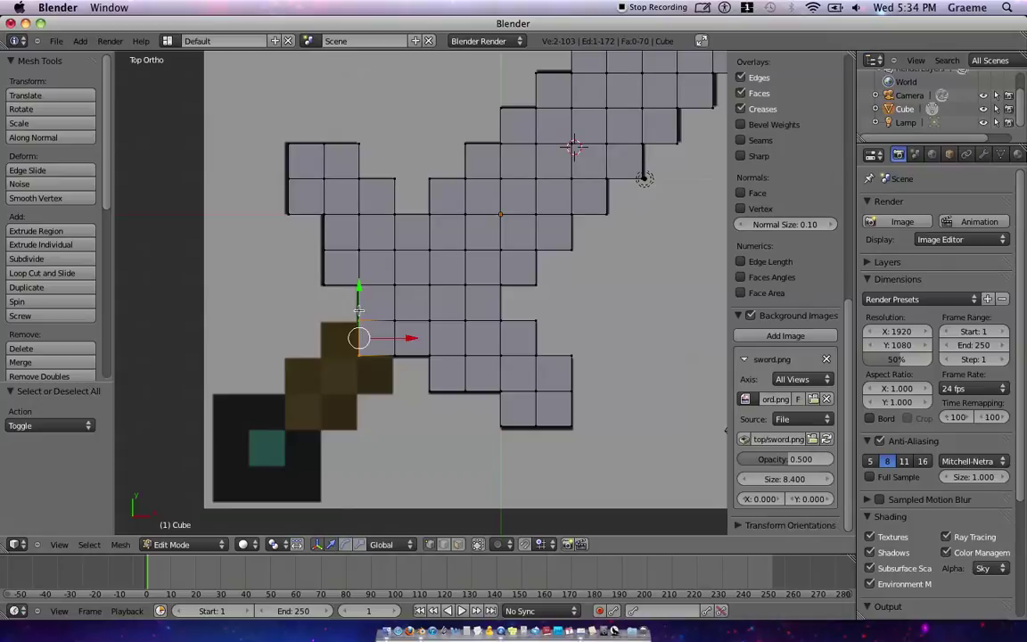
{"action": "key", "text": "e"}
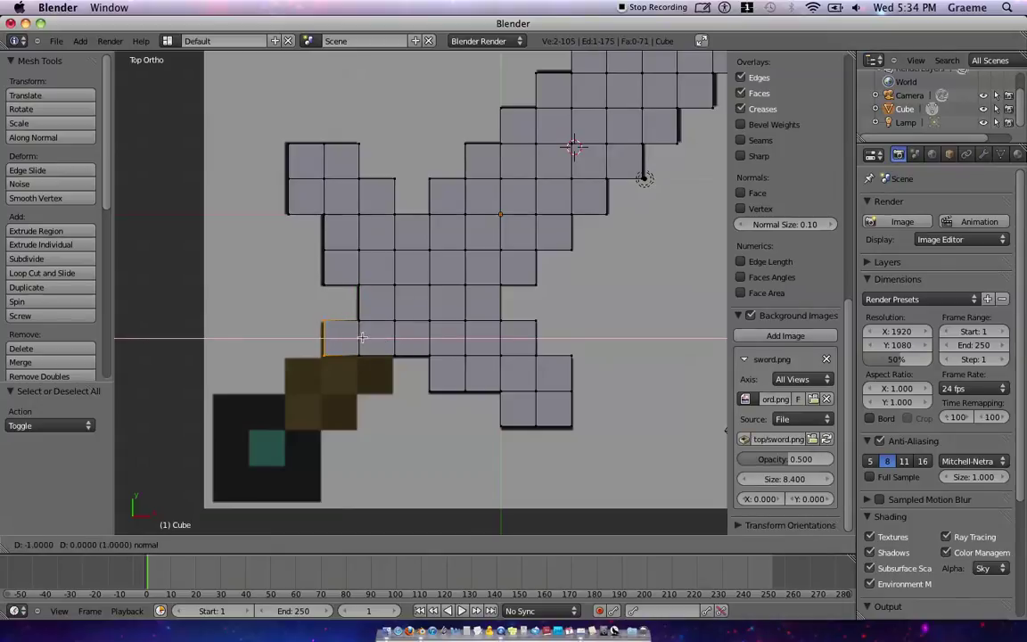
{"action": "left_click", "coordinate": [356, 343]}
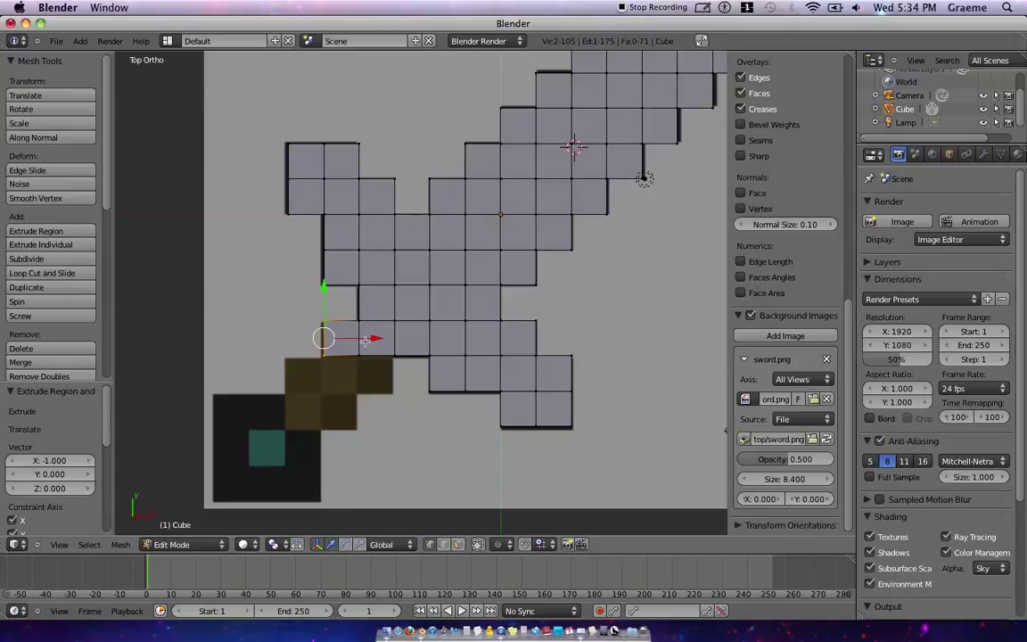
{"action": "key", "text": "a"}
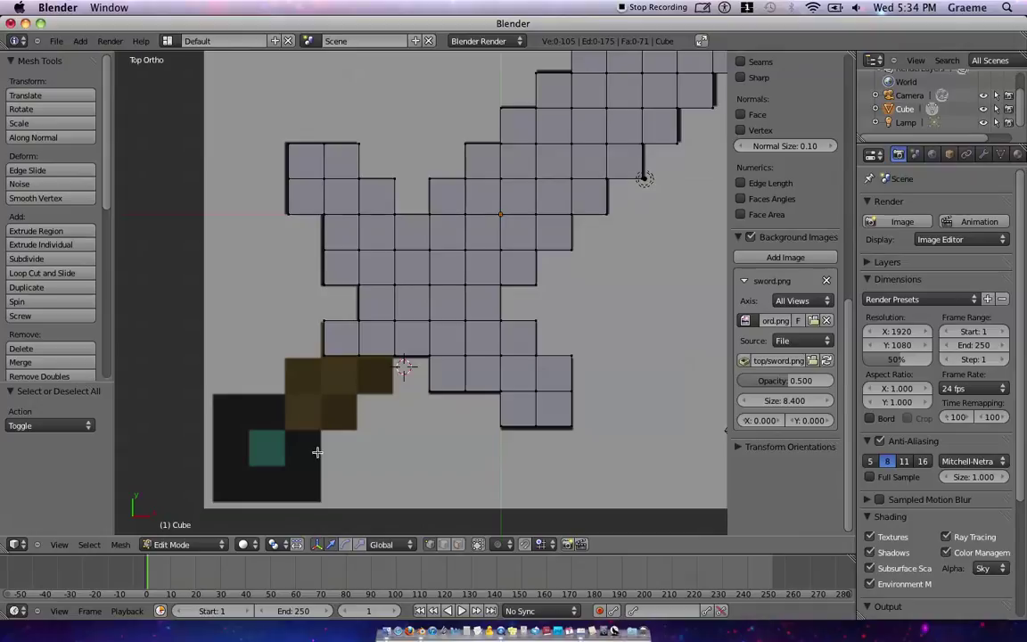
{"action": "key", "text": "b"}
{"action": "key", "text": "Escape"}
{"action": "left_click", "coordinate": [360, 355]}
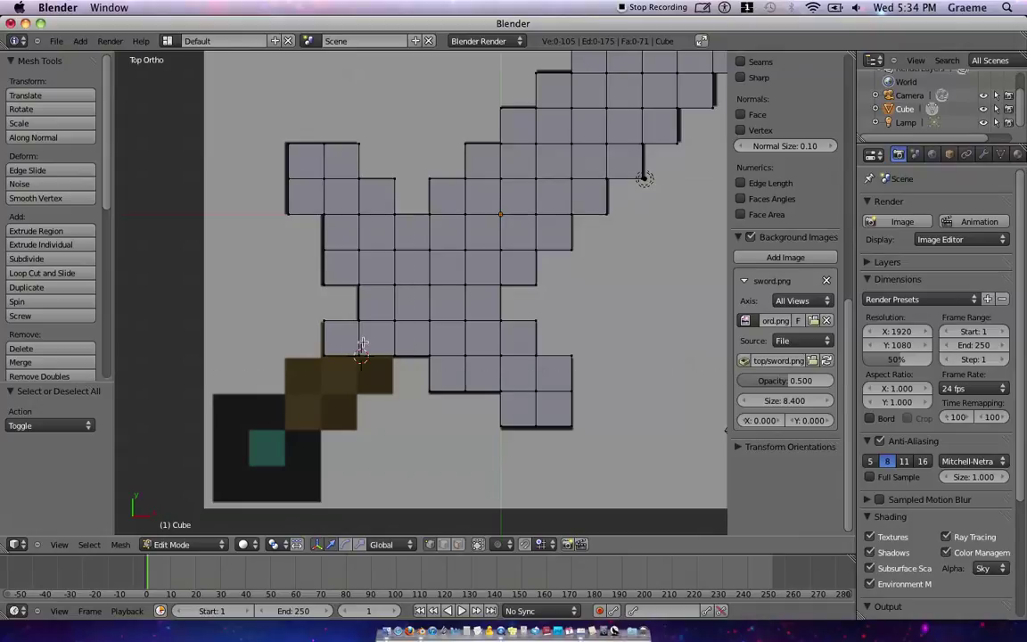
{"action": "left_click", "coordinate": [306, 338]}
Step: Extend the lower-left face one square down, then one square left
{"action": "key", "text": "b"}
{"action": "left_click_drag", "start_coordinate": [358, 352], "coordinate": [311, 341]}
{"action": "key", "text": "e"}
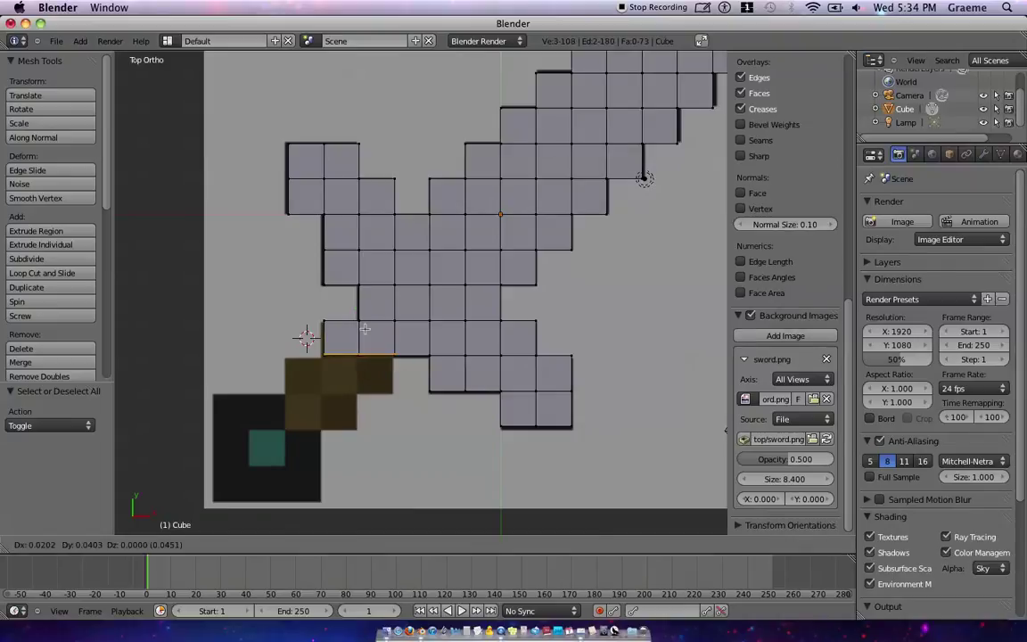
{"action": "left_click", "coordinate": [357, 426]}
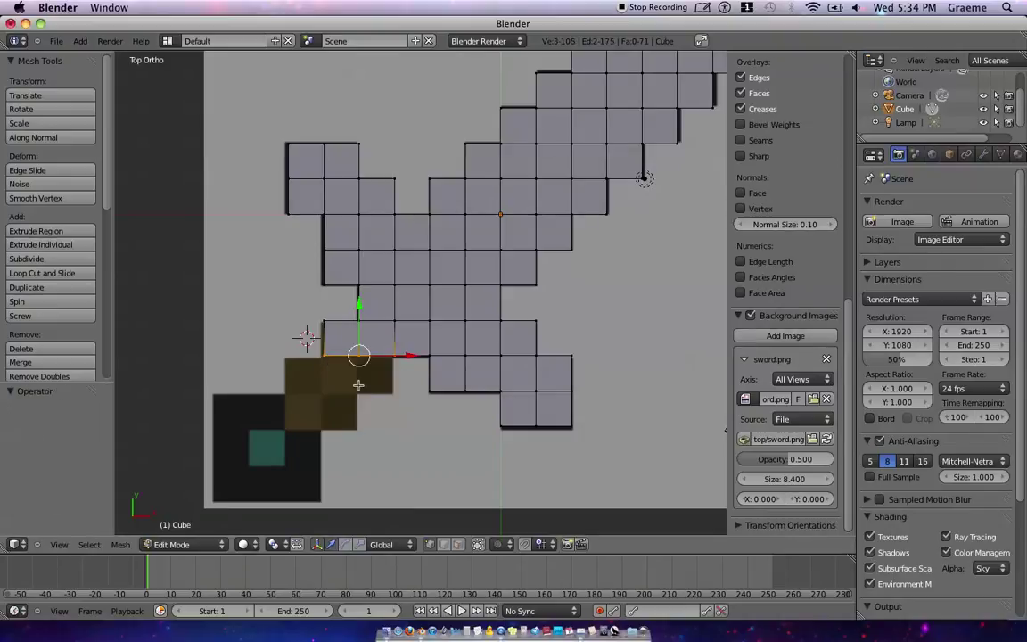
{"action": "key", "text": "ctrl+z"}
{"action": "key", "text": "g"}
{"action": "left_click", "coordinate": [356, 382]}
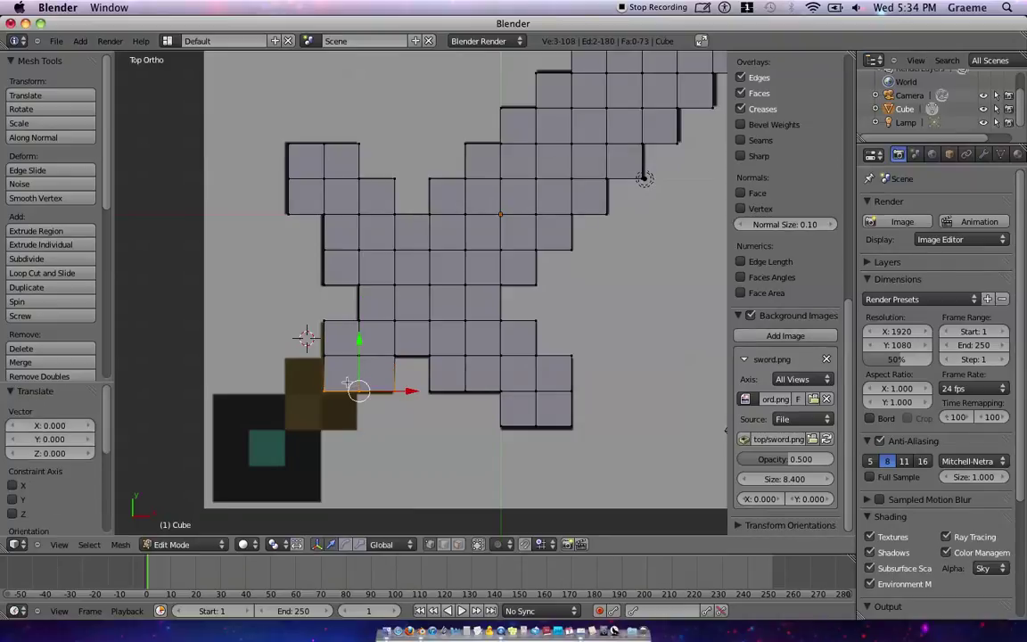
{"action": "key", "text": "a"}
{"action": "right_click", "coordinate": [323, 355]}
{"action": "right_click", "coordinate": [322, 390], "text": "shift"}
{"action": "key", "text": "e"}
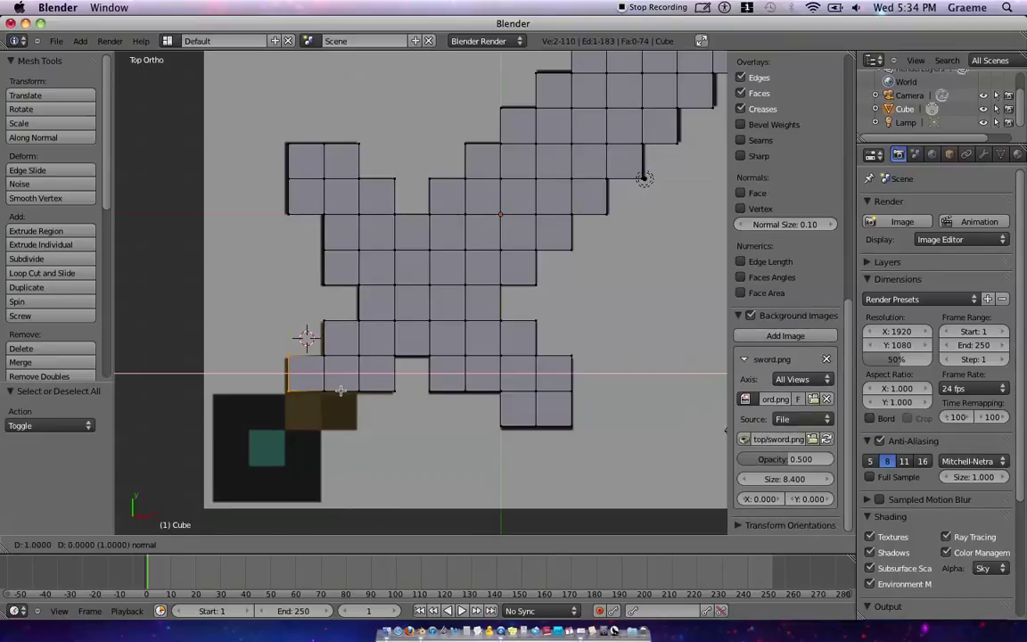
{"action": "left_click", "coordinate": [337, 392]}
Step: Extrude the three bottom vertices down one square, adding two faces
{"action": "key", "text": "a"}
{"action": "right_click", "coordinate": [287, 390]}
{"action": "right_click", "coordinate": [323, 391], "text": "shift"}
{"action": "right_click", "coordinate": [358, 391], "text": "shift"}
{"action": "key", "text": "e"}
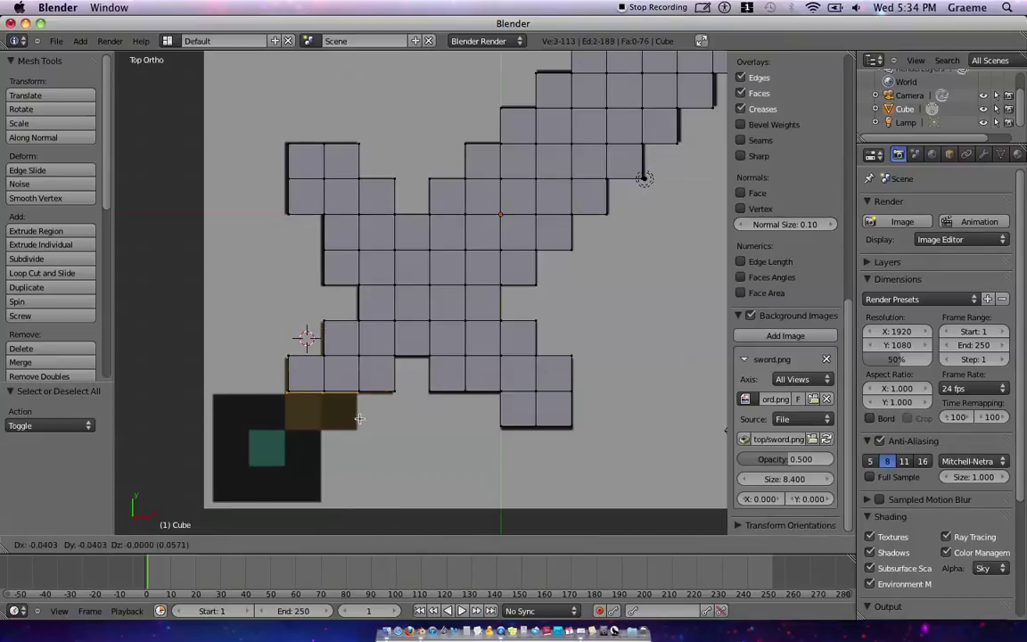
{"action": "left_click", "coordinate": [379, 439]}
Step: Extend the left edge two more squares to the left
{"action": "key", "text": "a"}
{"action": "scroll", "coordinate": [785, 294], "scroll_direction": "down", "scroll_amount": 3}
{"action": "key", "text": "b"}
{"action": "left_click_drag", "start_coordinate": [303, 433], "coordinate": [283, 385]}
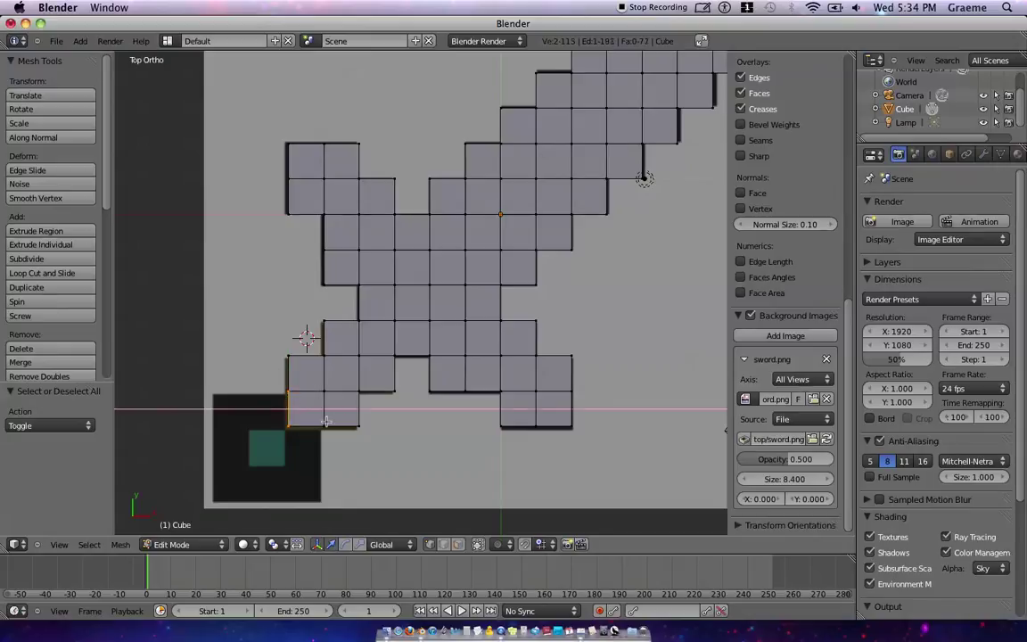
{"action": "key", "text": "e"}
{"action": "left_click", "coordinate": [263, 412]}
{"action": "key", "text": "e"}
{"action": "left_click", "coordinate": [247, 413]}
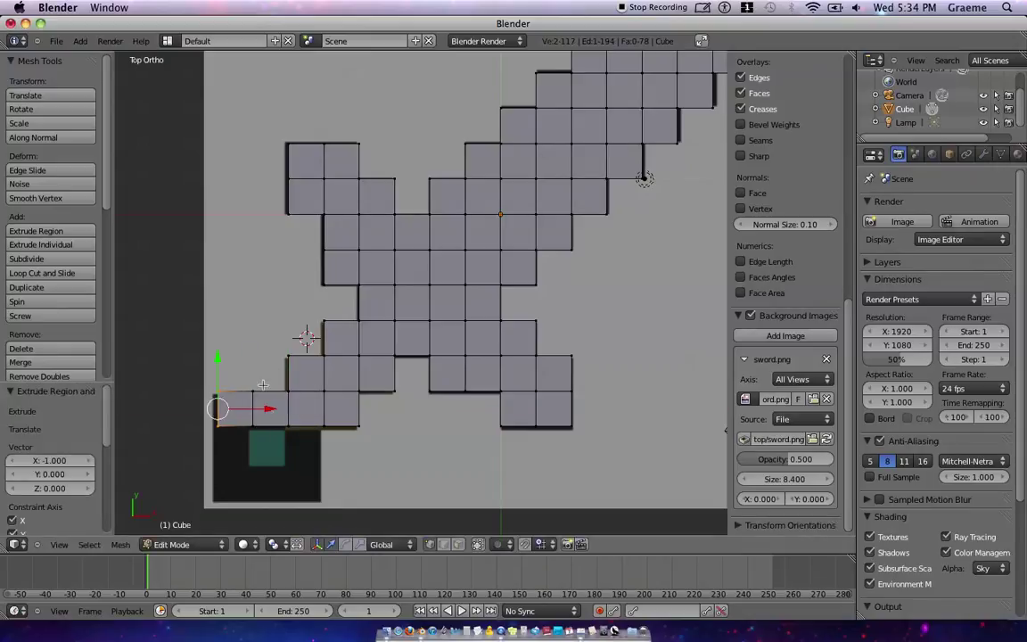
Step: Extrude the lower-left arm's bottom edge down one square to finish the pommel, undoing a stray extrusion
{"action": "key", "text": "a"}
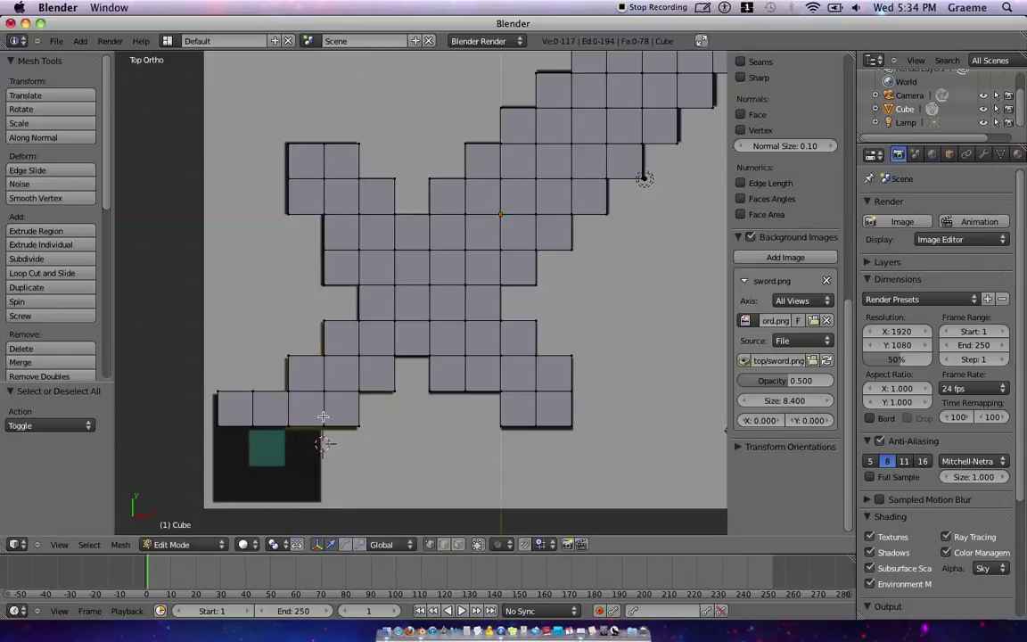
{"action": "key", "text": "b"}
{"action": "left_click_drag", "start_coordinate": [331, 438], "coordinate": [204, 412]}
{"action": "key", "text": "e"}
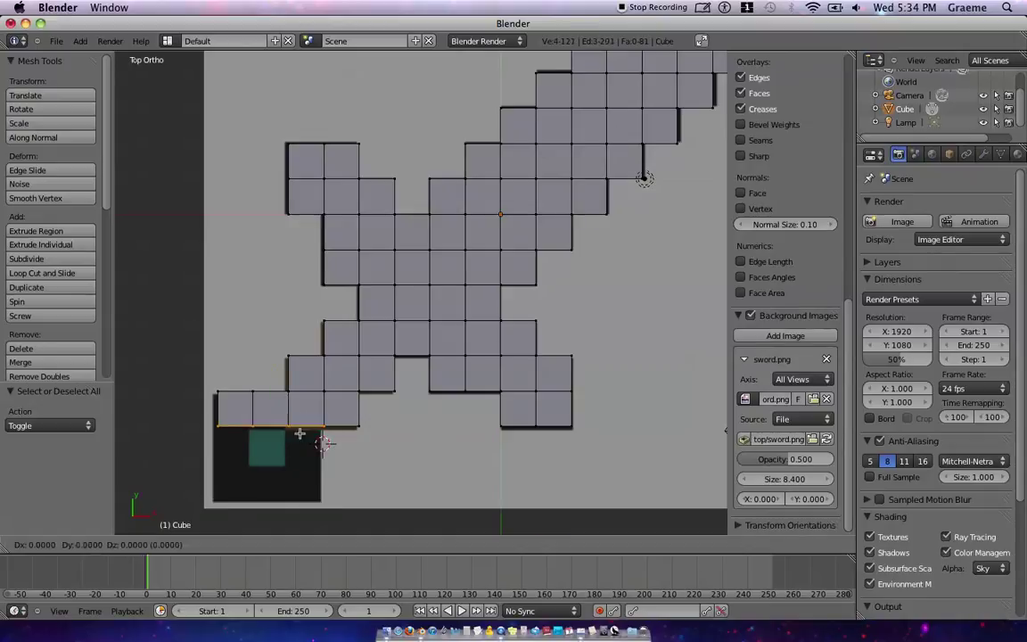
{"action": "left_click", "coordinate": [331, 477]}
{"action": "key", "text": "a"}
{"action": "key", "text": "b"}
{"action": "left_click_drag", "start_coordinate": [335, 481], "coordinate": [201, 445]}
{"action": "left_click", "coordinate": [284, 486], "text": "ctrl"}
{"action": "left_click", "coordinate": [297, 481], "text": "ctrl"}
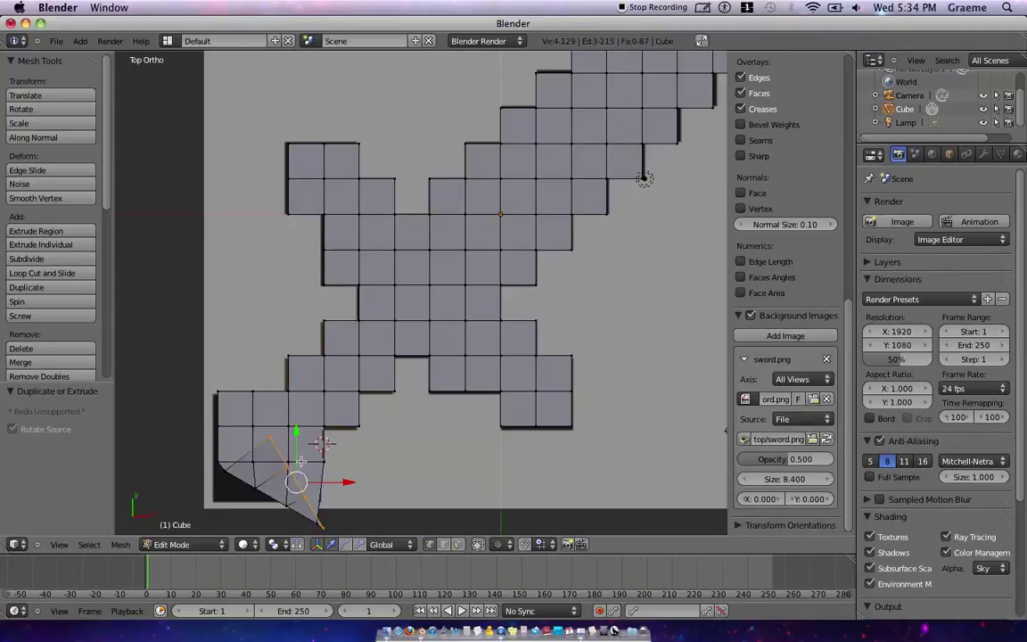
{"action": "key", "text": "ctrl+z"}
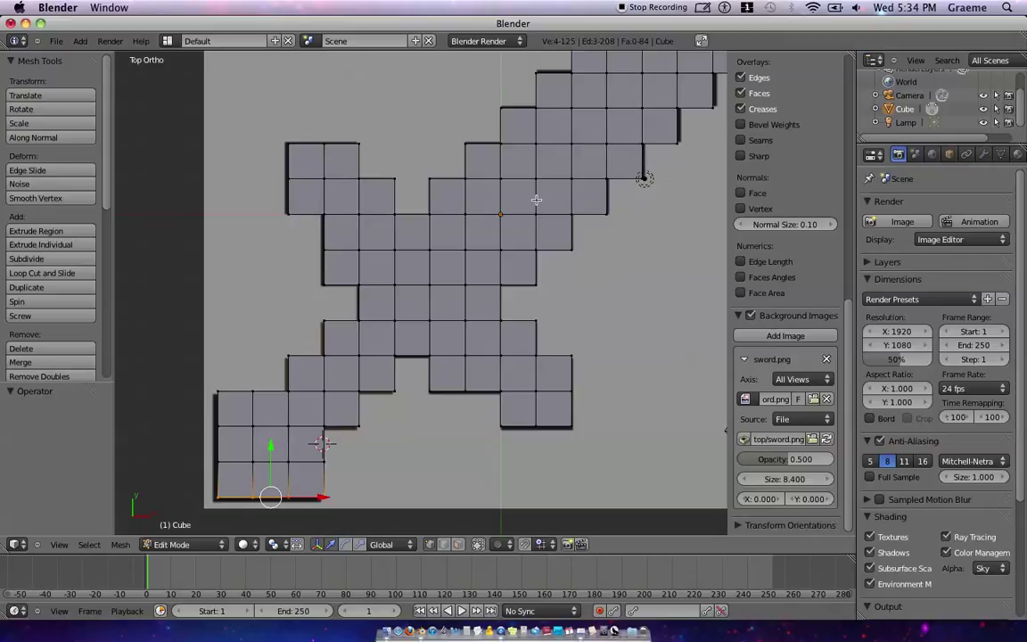
{"action": "scroll", "coordinate": [536, 200], "scroll_direction": "down", "scroll_amount": 2}
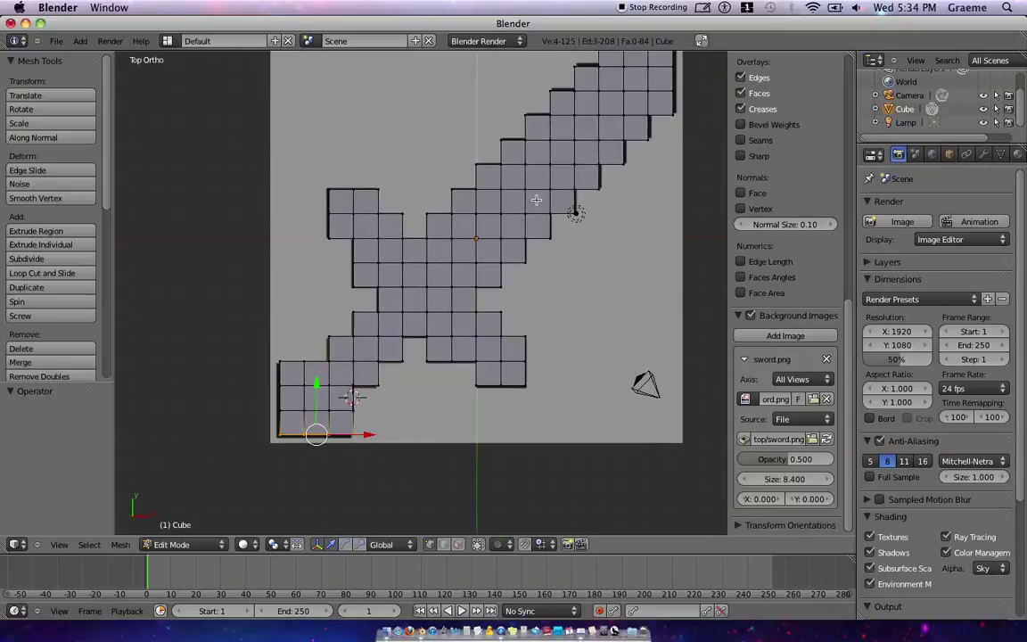
Step: Check front and right views, then extrude the entire sword mesh one unit down on Z
{"action": "scroll", "coordinate": [536, 200], "scroll_direction": "down", "scroll_amount": 2}
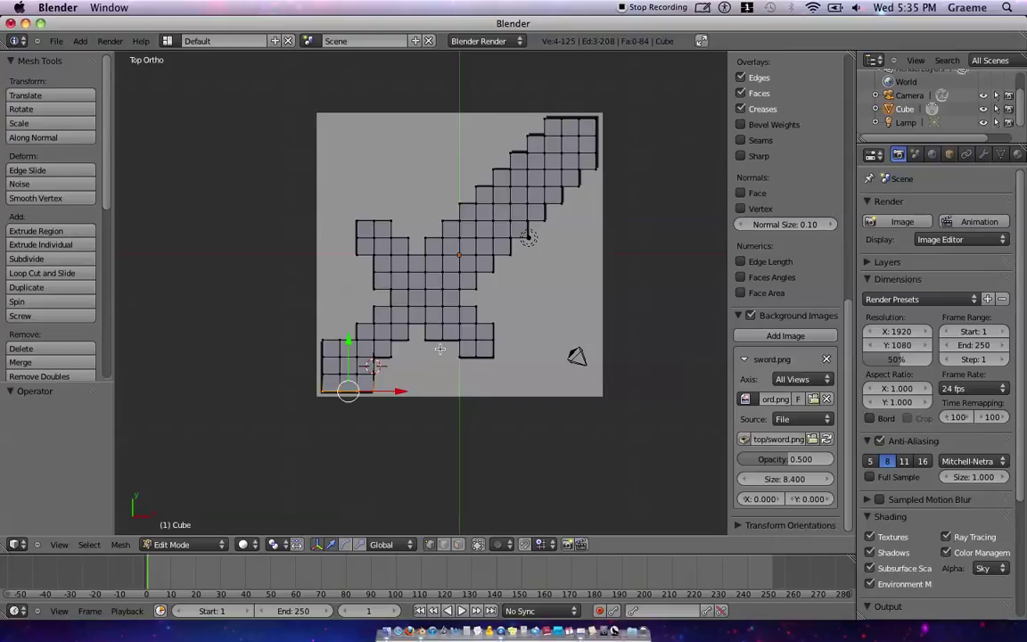
{"action": "key", "text": "KP_1"}
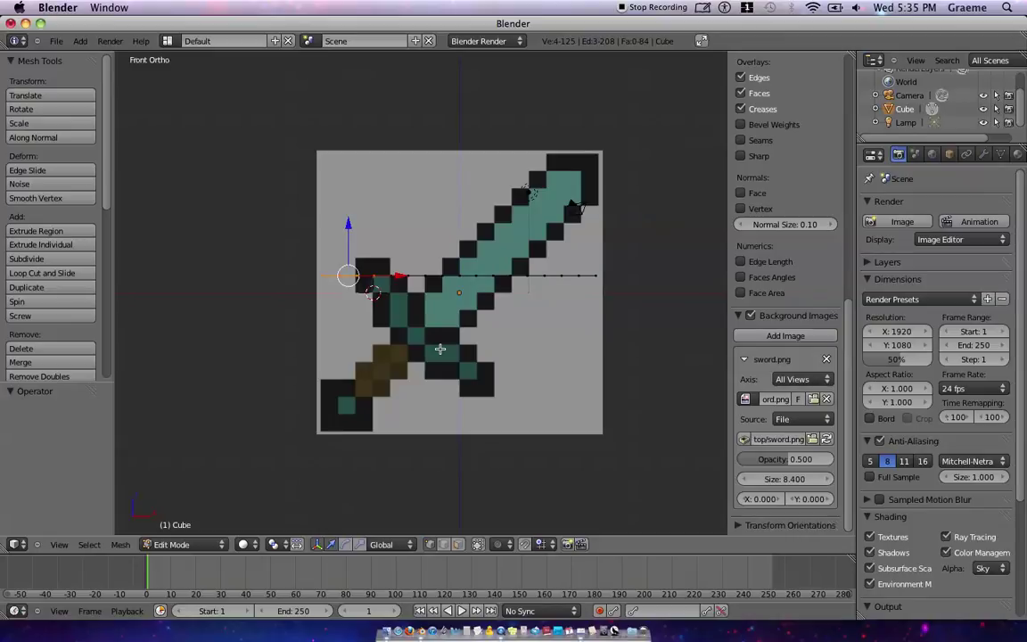
{"action": "key", "text": "KP_3"}
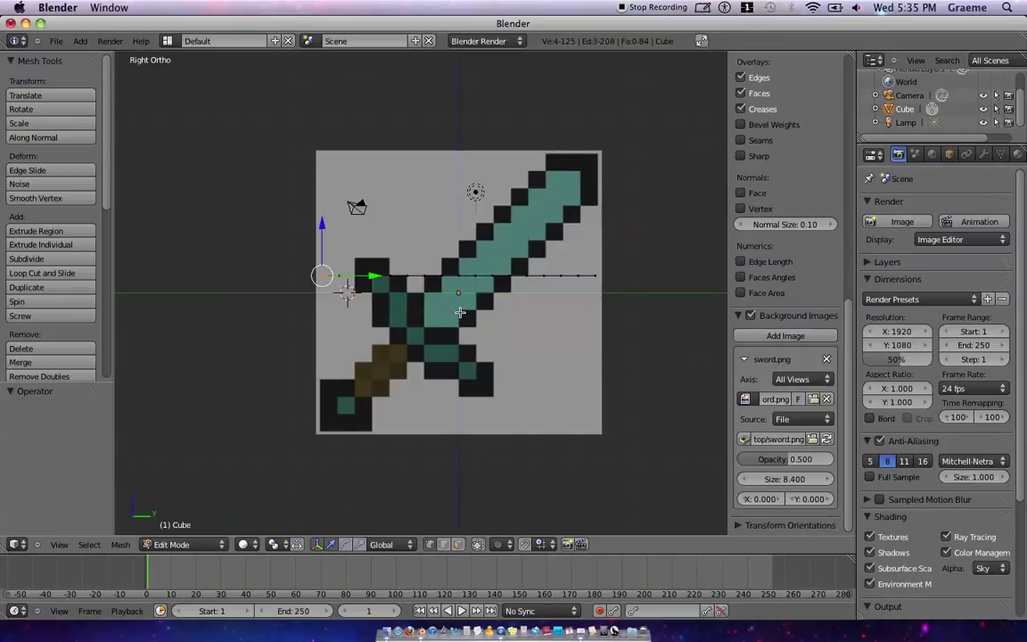
{"action": "key", "text": "a"}
{"action": "key", "text": "a"}
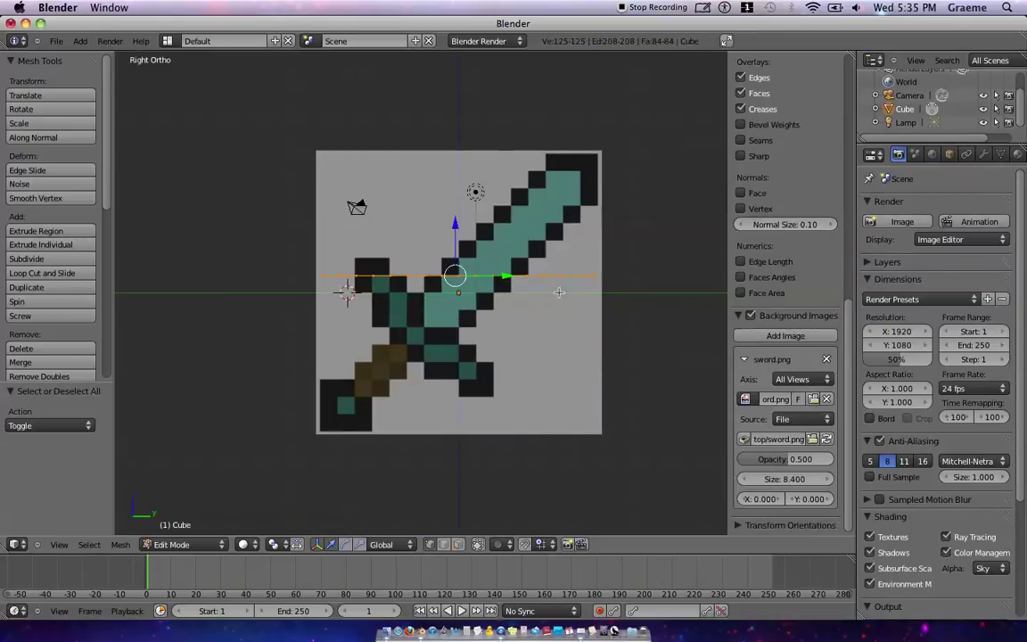
{"action": "key", "text": "e"}
{"action": "left_click", "coordinate": [478, 300]}
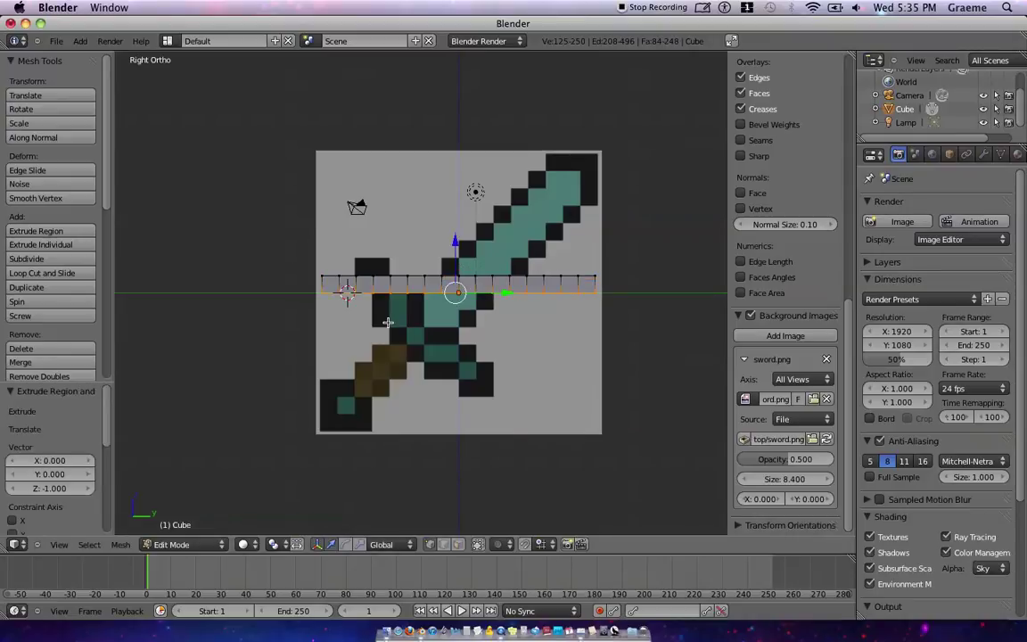
{"action": "middle_click_drag", "start_coordinate": [418, 203], "coordinate": [350, 284]}
{"action": "middle_click_drag", "start_coordinate": [392, 212], "coordinate": [511, 298]}
{"action": "key", "text": "Tab"}
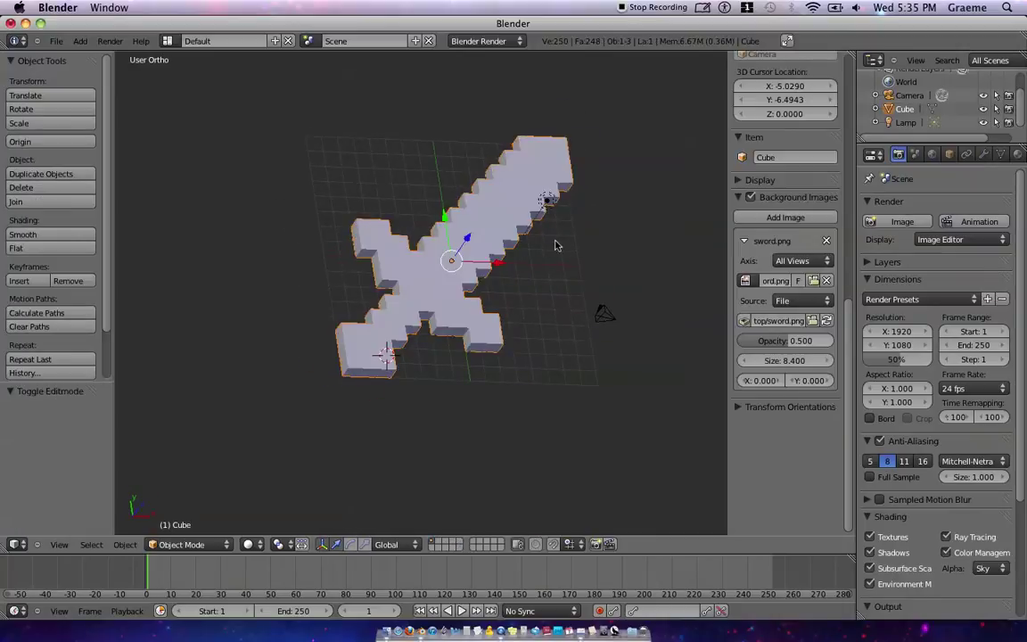
{"action": "middle_click_drag", "start_coordinate": [552, 242], "coordinate": [366, 319]}
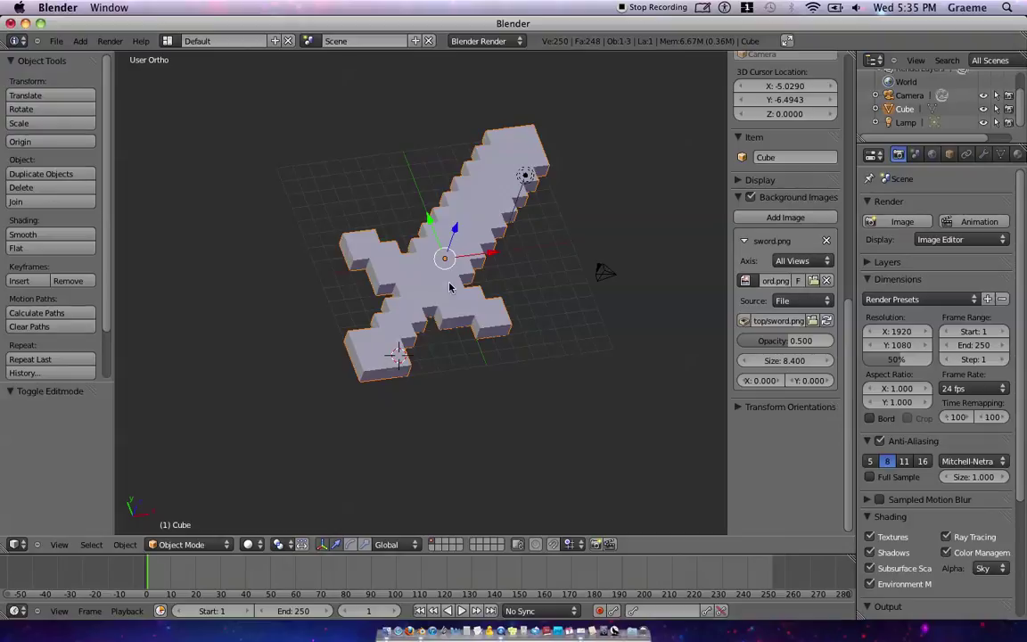
{"action": "middle_click_drag", "start_coordinate": [535, 289], "coordinate": [434, 247]}
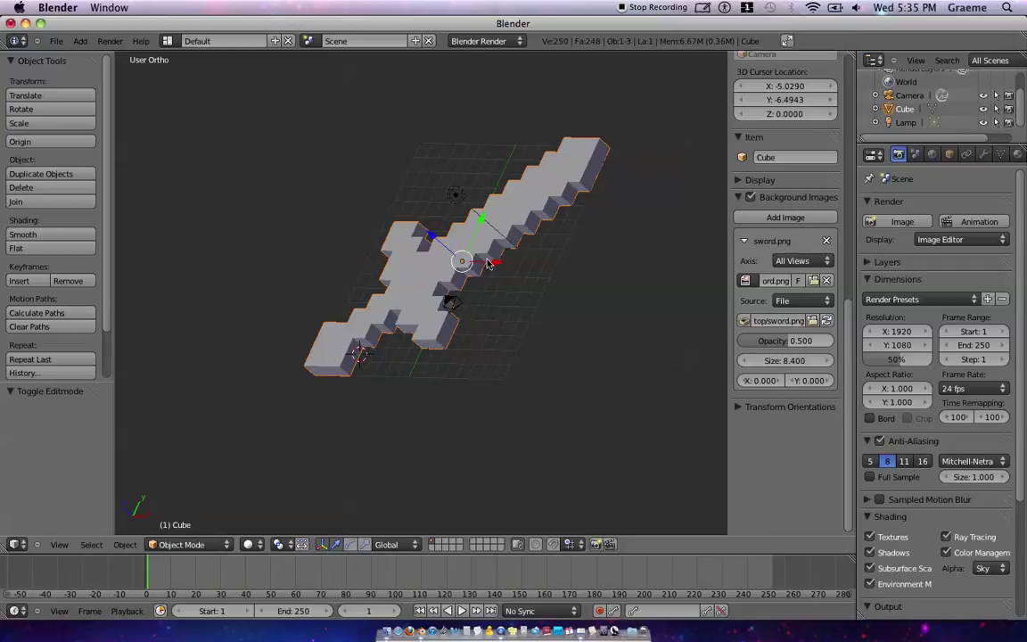
{"action": "key", "text": "r"}
{"action": "key", "text": "r"}
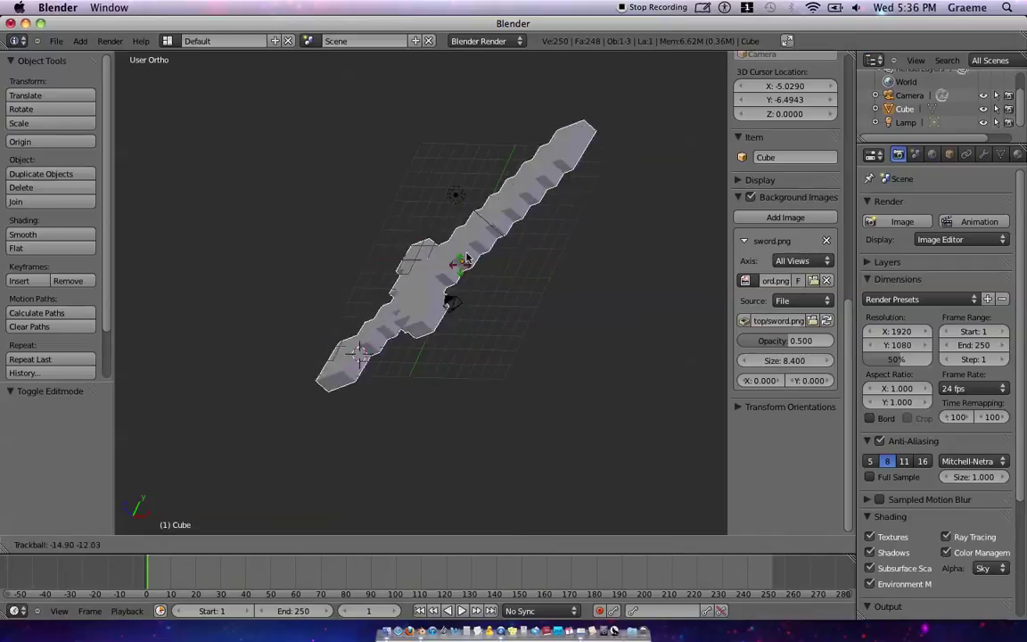
{"action": "right_click", "coordinate": [506, 242]}
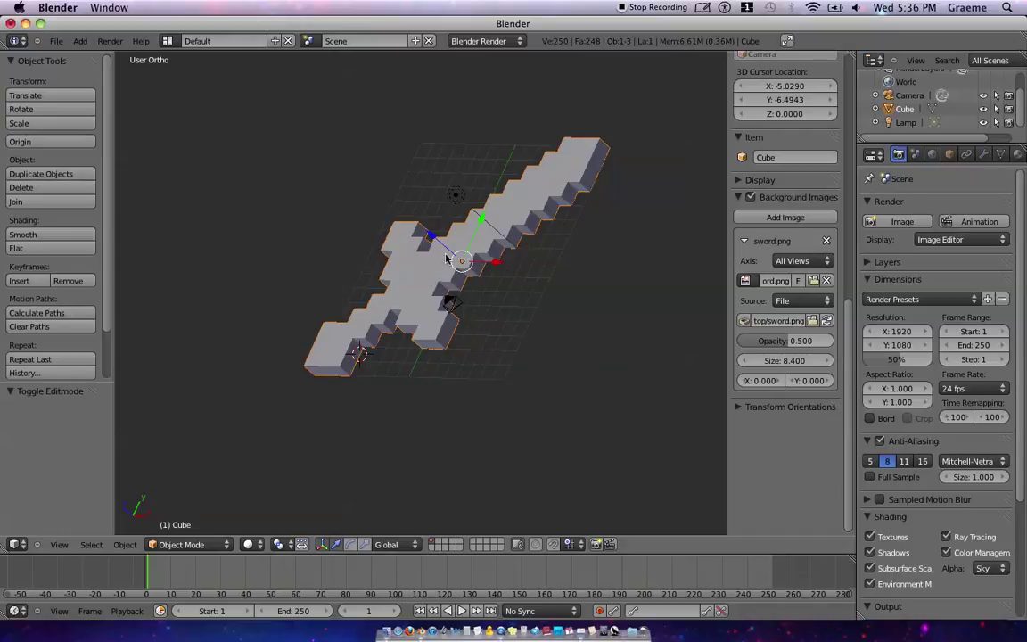
Step: In top view, snap the 3D cursor to the two vertices at the crossguard centre
{"action": "key", "text": "Tab"}
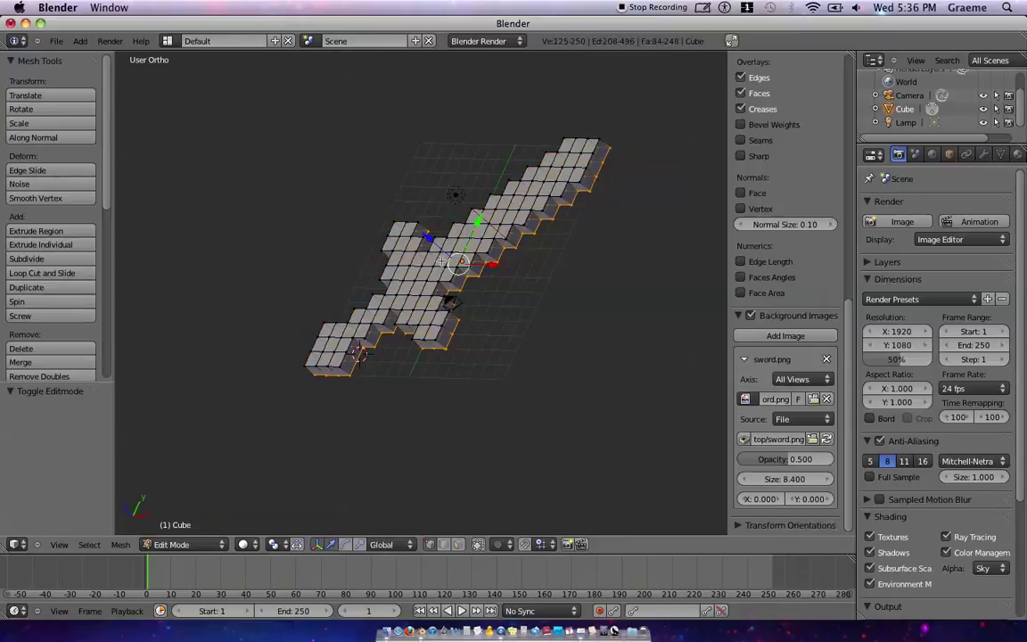
{"action": "key", "text": "KP_7"}
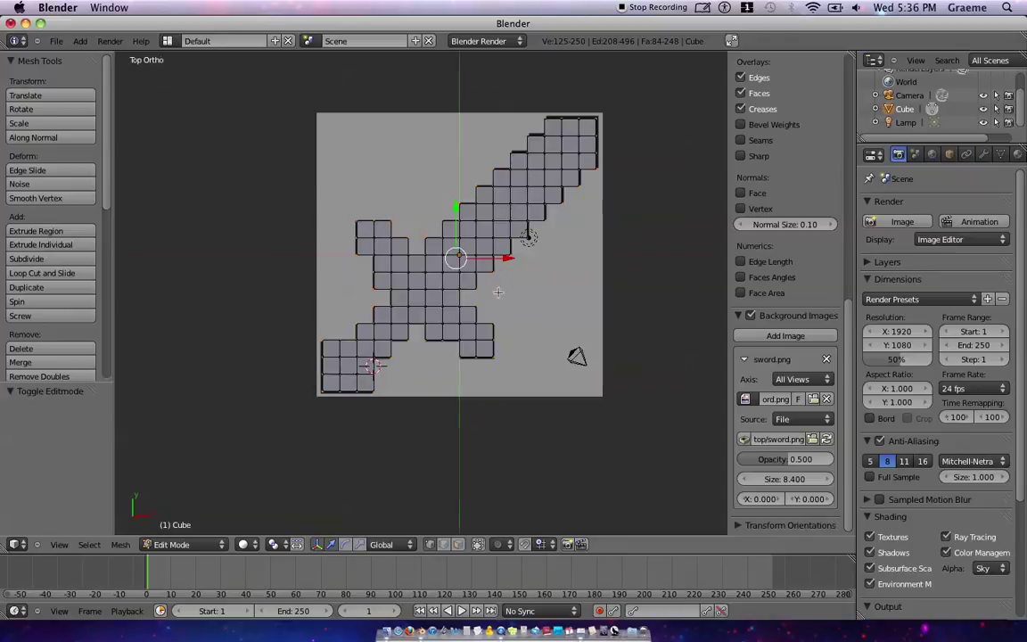
{"action": "key", "text": "a"}
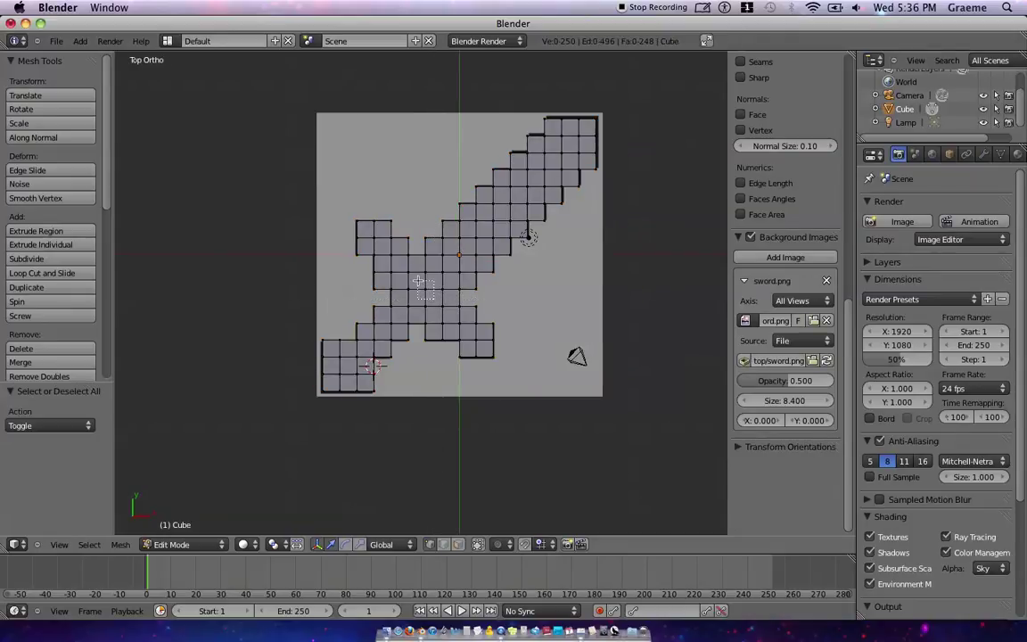
{"action": "left_click_drag", "start_coordinate": [419, 282], "coordinate": [417, 279]}
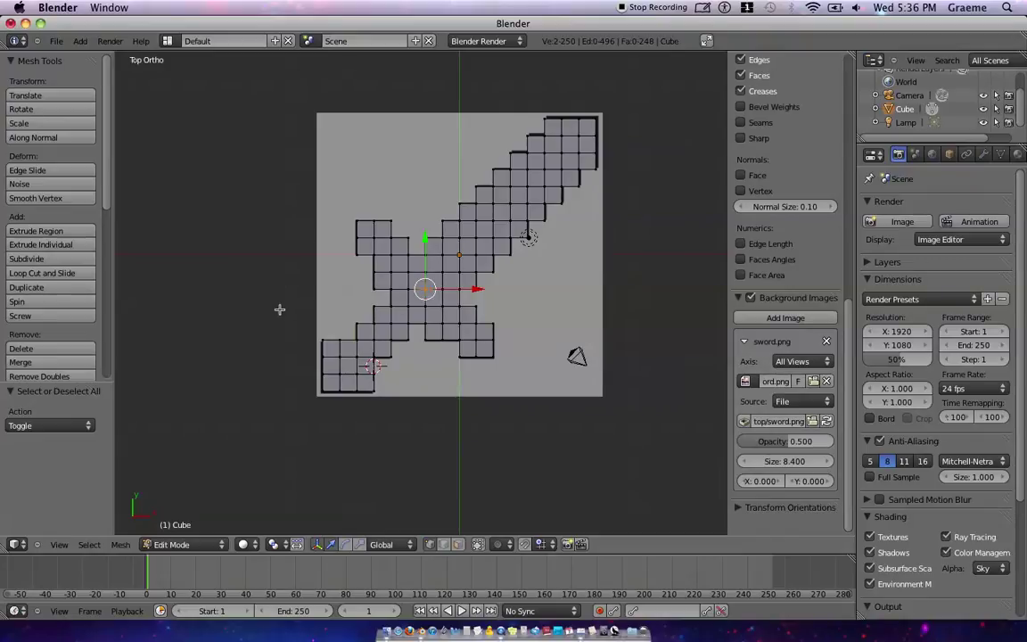
{"action": "key", "text": "shift+s"}
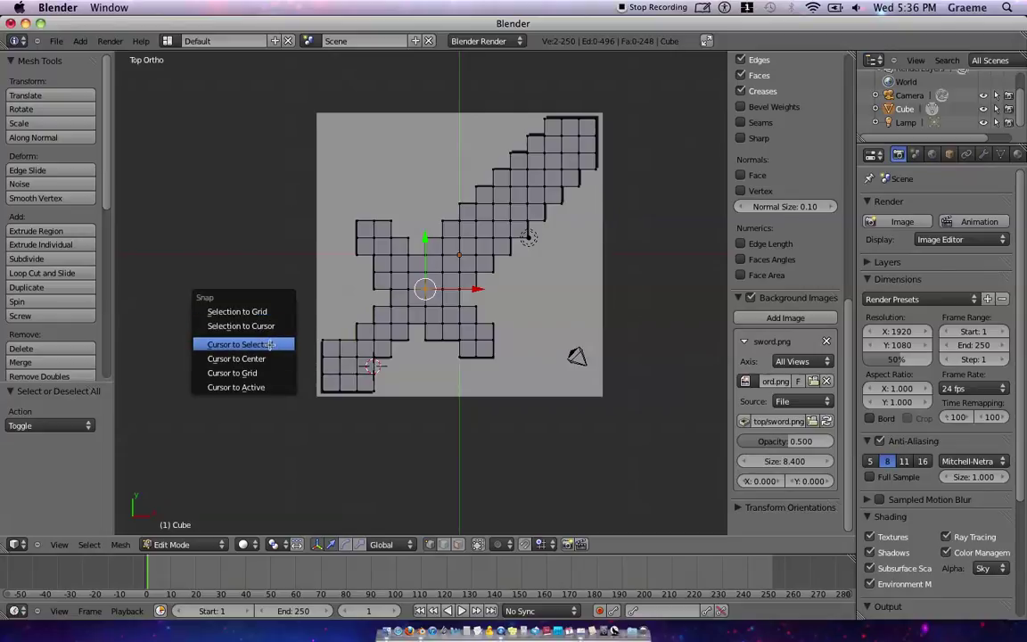
{"action": "left_click", "coordinate": [267, 344]}
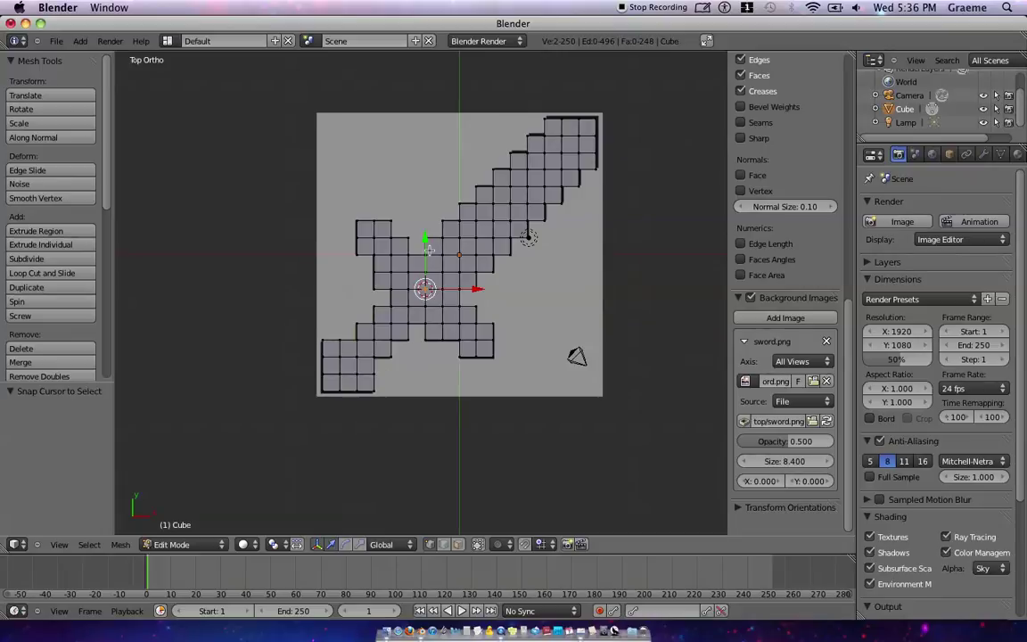
Step: In Object Mode, set the sword's origin to the 3D cursor, then rotate and orbit to check
{"action": "key", "text": "Tab"}
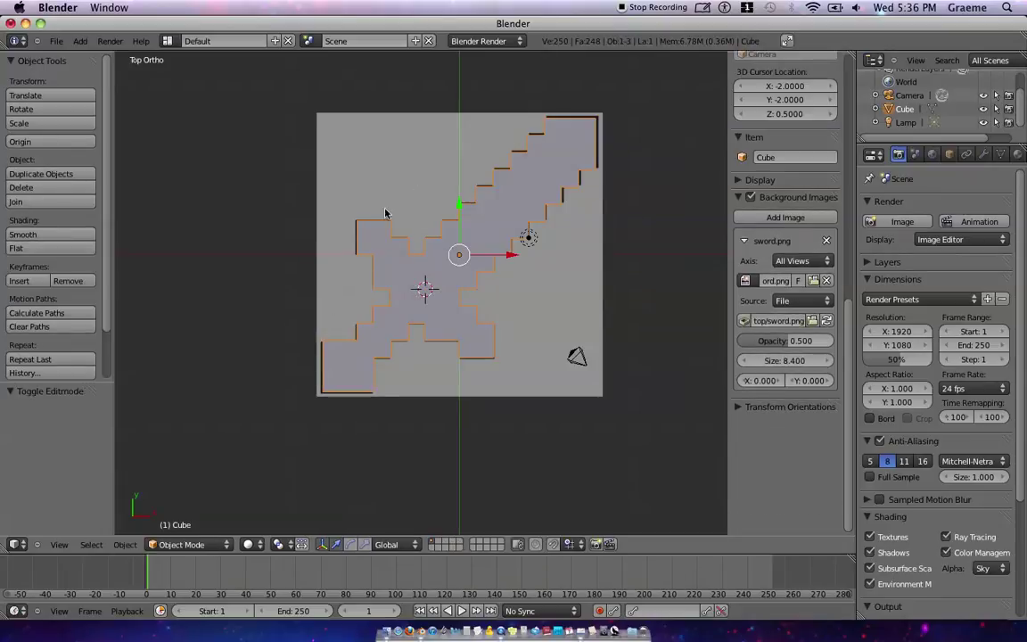
{"action": "left_click", "coordinate": [50, 142]}
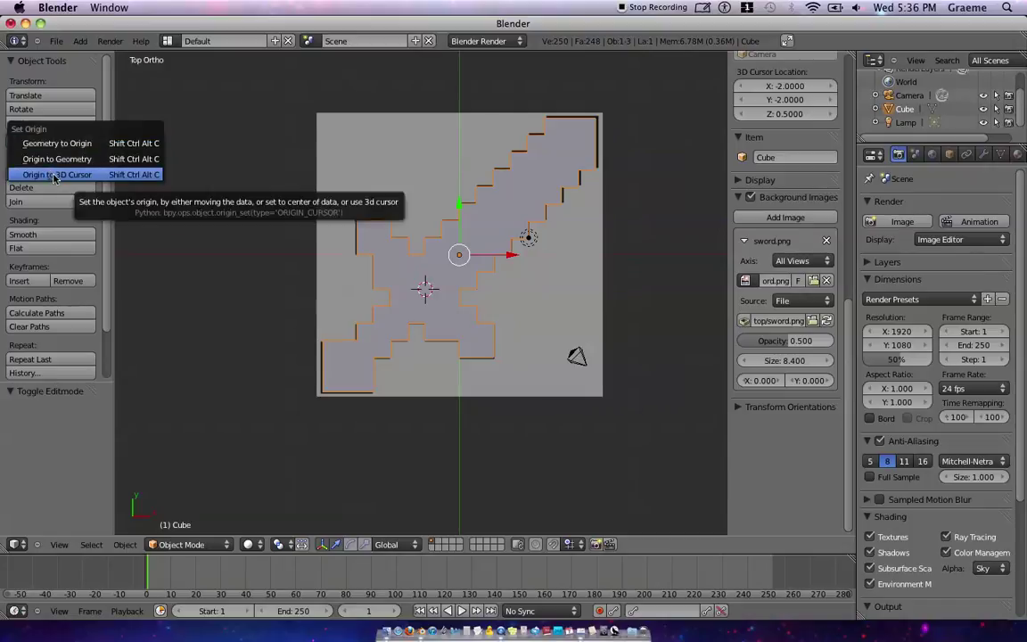
{"action": "left_click", "coordinate": [54, 175]}
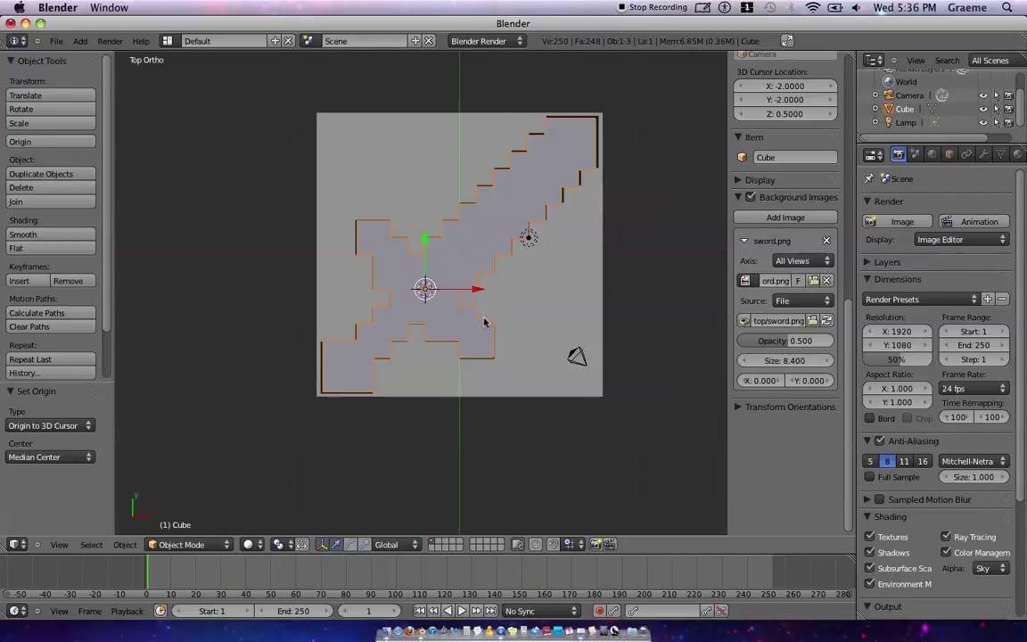
{"action": "middle_click_drag", "start_coordinate": [484, 322], "coordinate": [324, 319]}
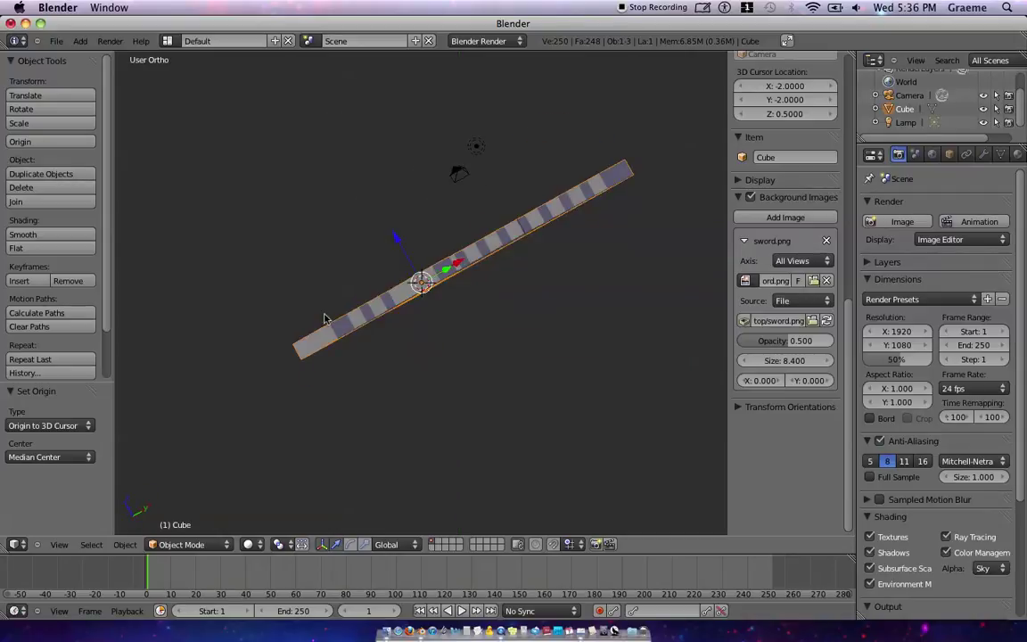
{"action": "key", "text": "r"}
{"action": "key", "text": "r"}
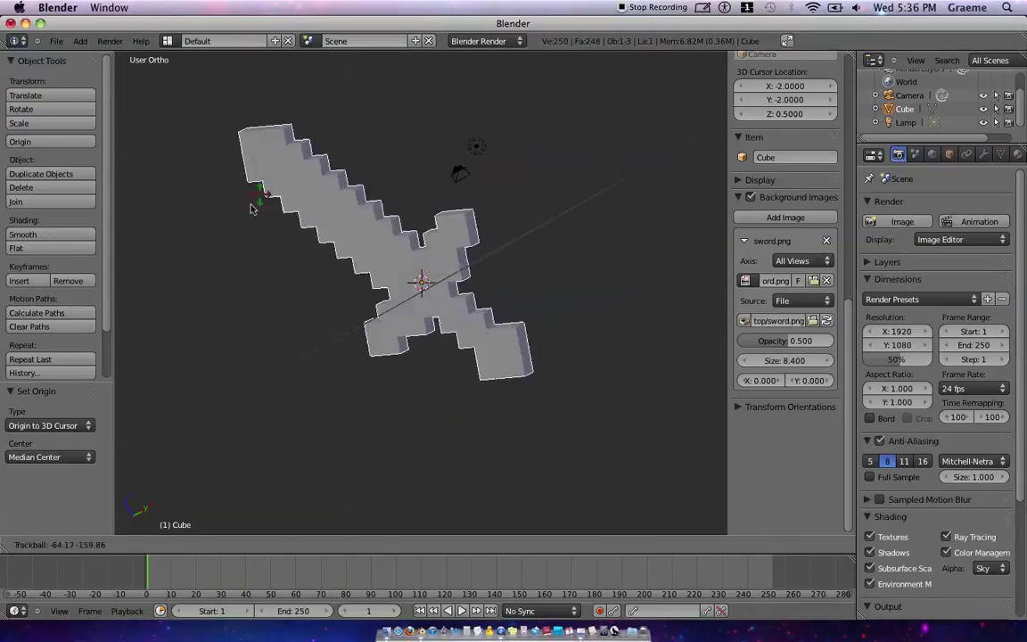
{"action": "left_click", "coordinate": [373, 241]}
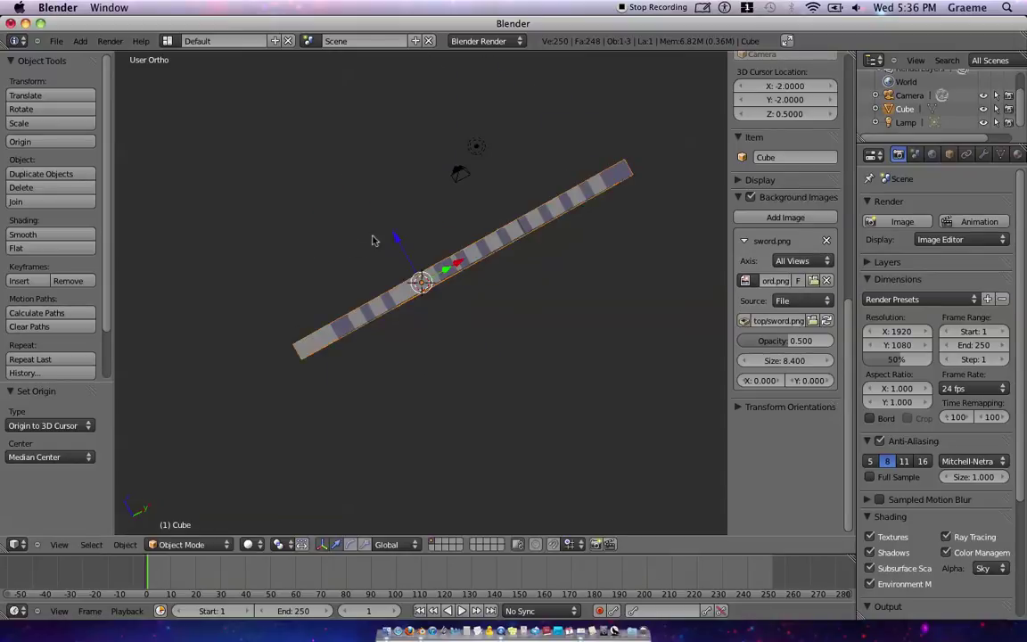
{"action": "middle_click_drag", "start_coordinate": [373, 240], "coordinate": [613, 213]}
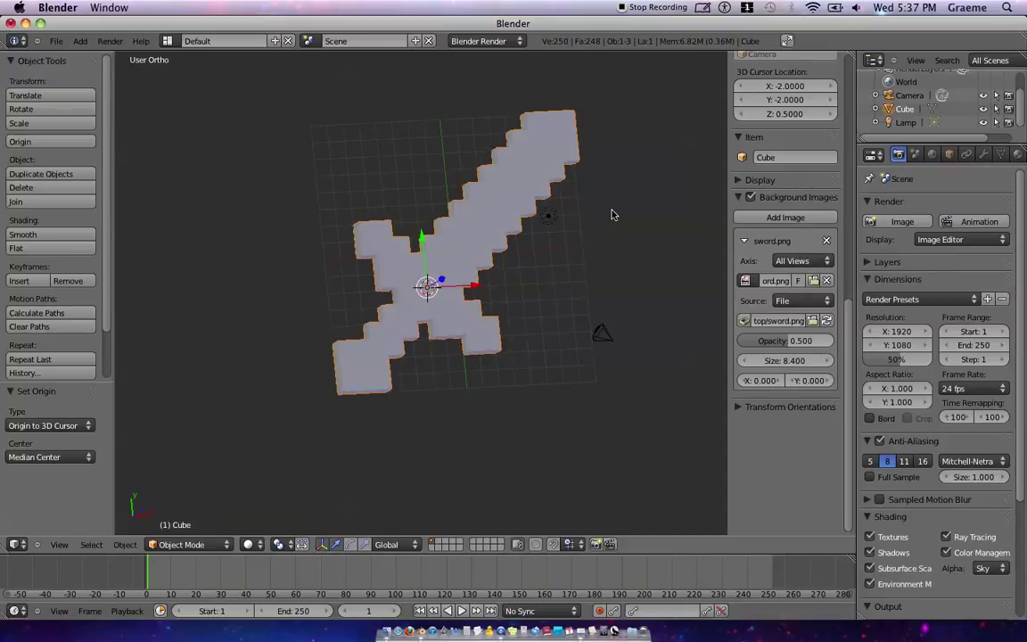